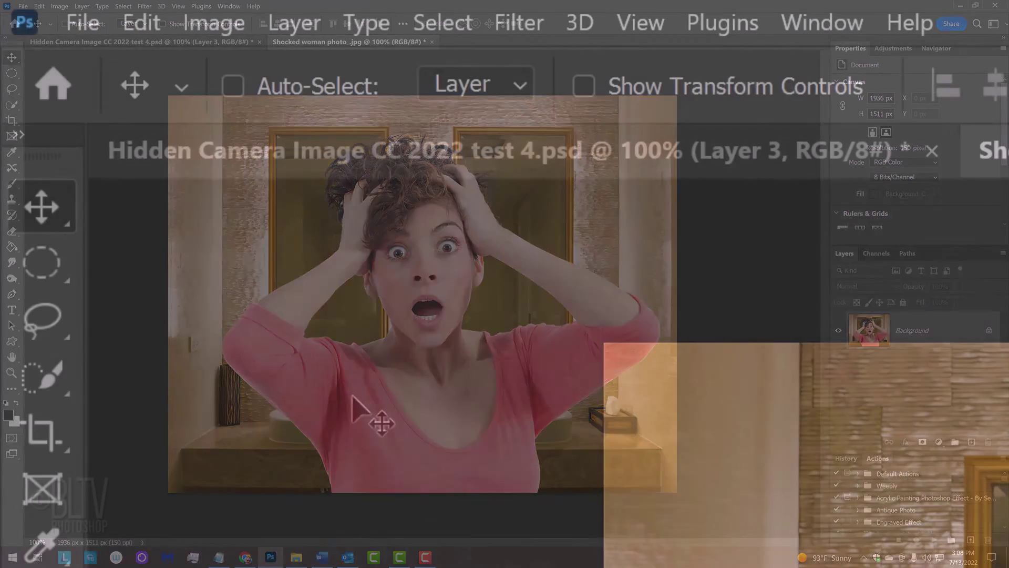
Check the photo's image size and resolution, then convert Layer 0 to a smart object
click(58, 7)
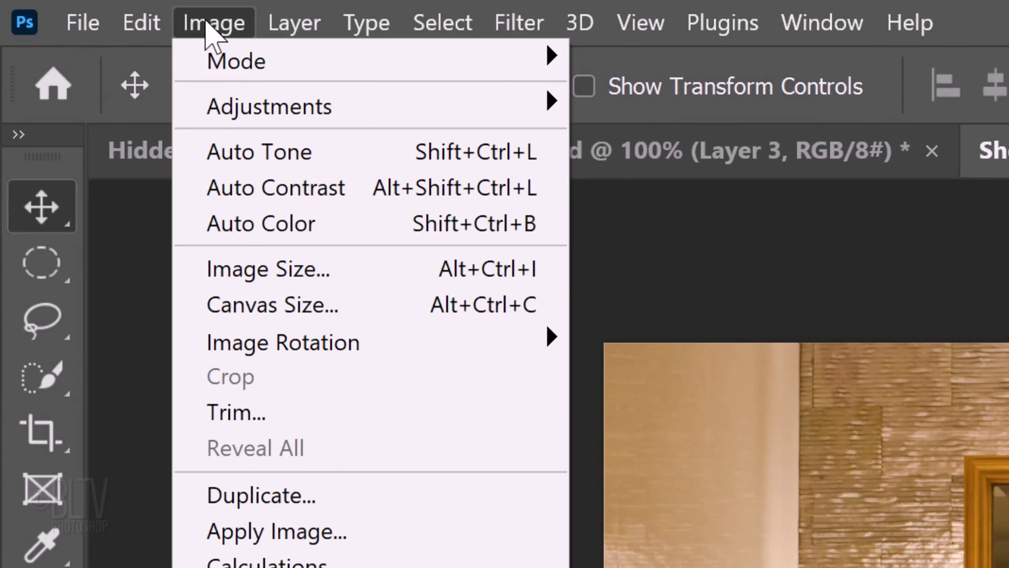
click(273, 274)
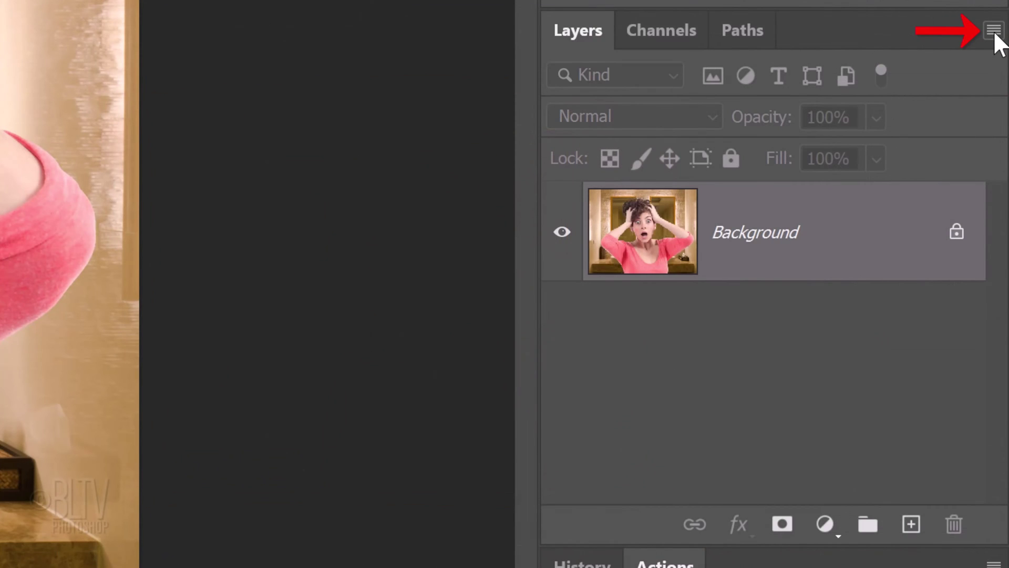
click(994, 33)
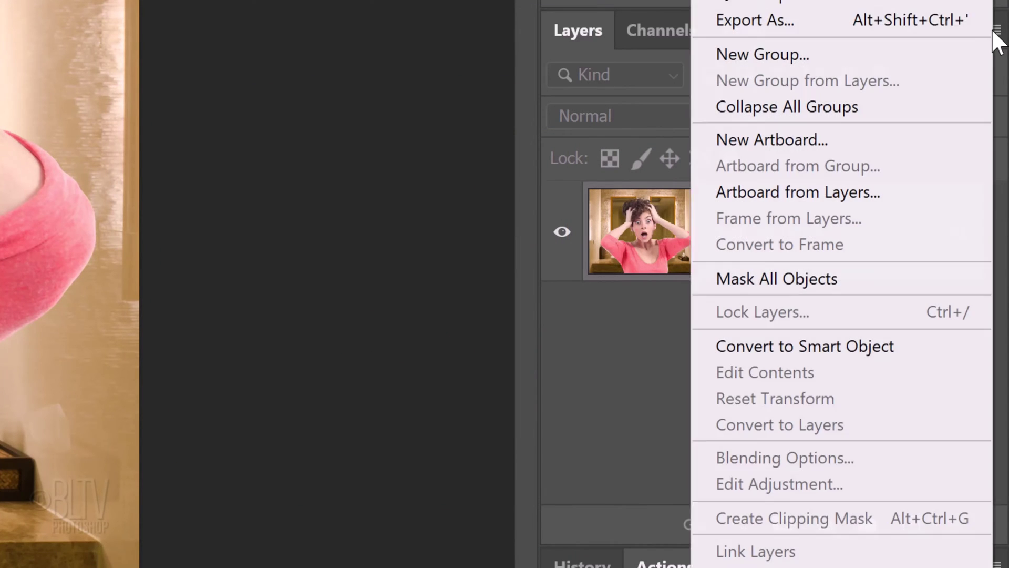
click(816, 347)
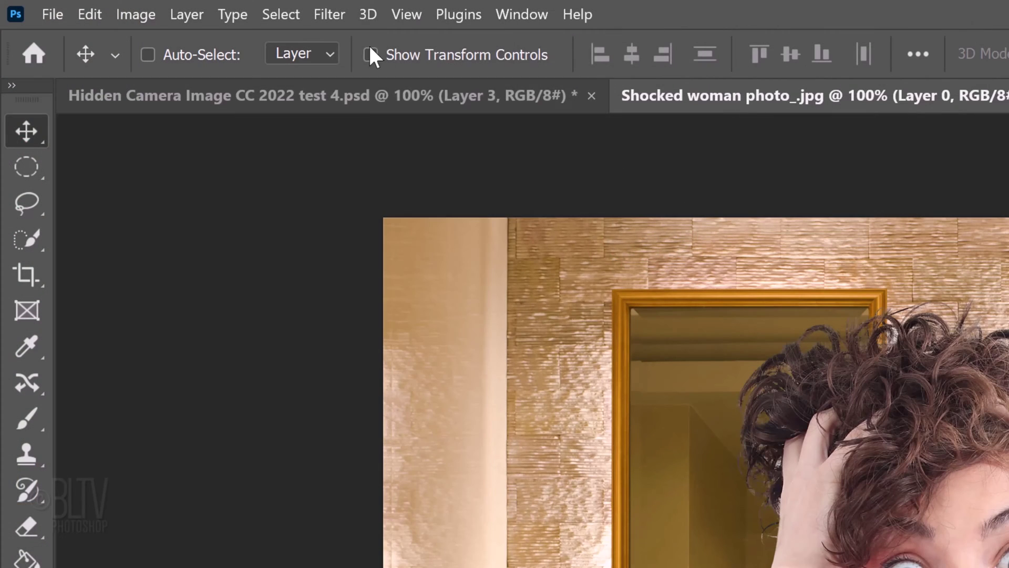
Apply a 1.5-pixel Gaussian Blur to the smart object
click(329, 16)
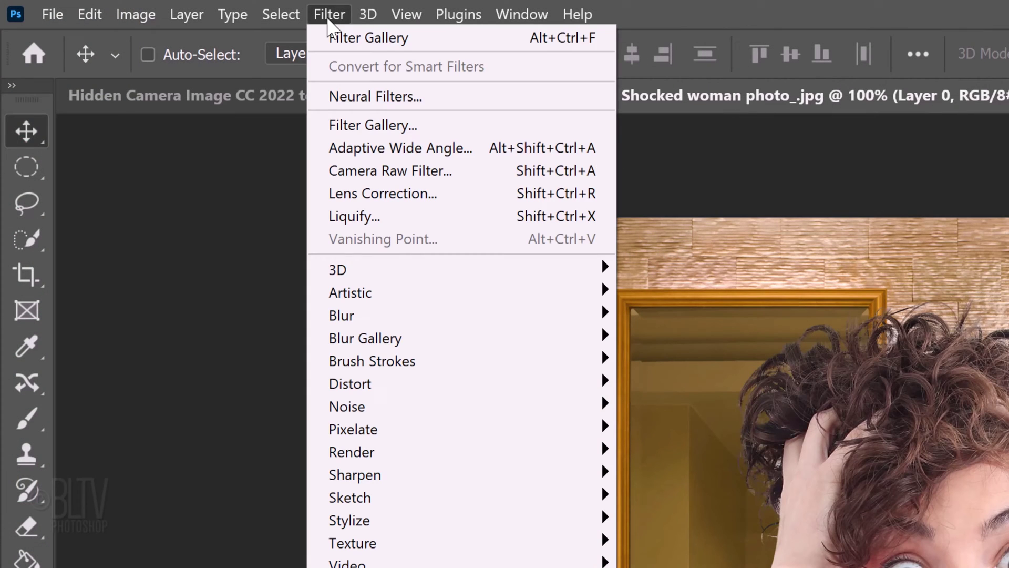
mouse_move(457, 316)
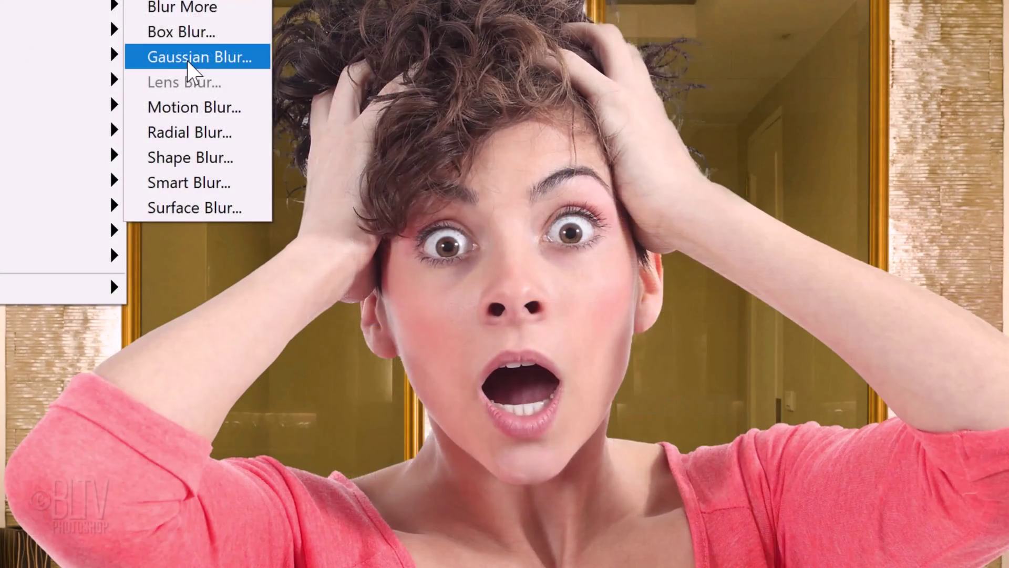
click(674, 407)
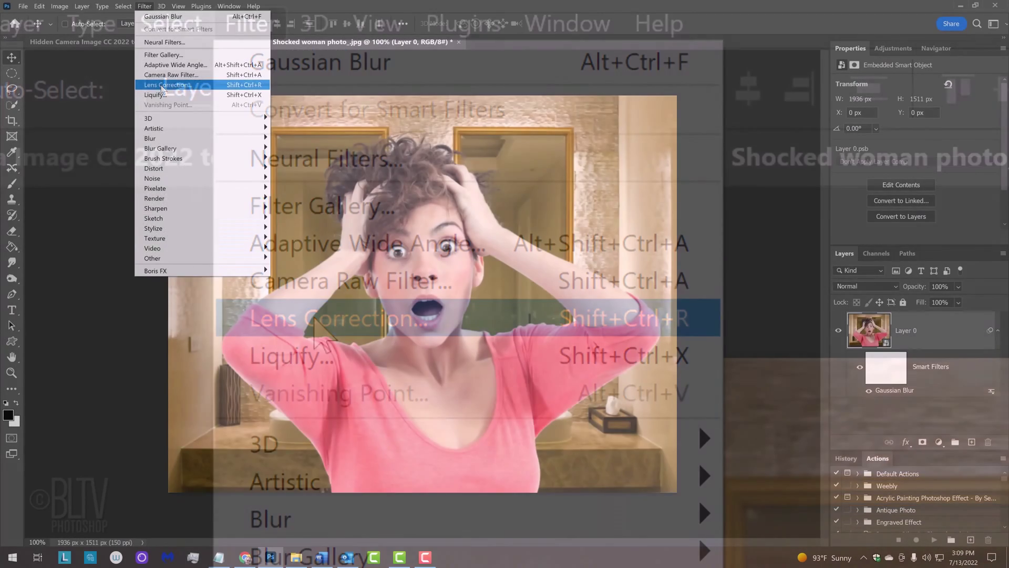
Add a Lens Correction smart filter with Custom Remove Distortion set to -20
click(317, 323)
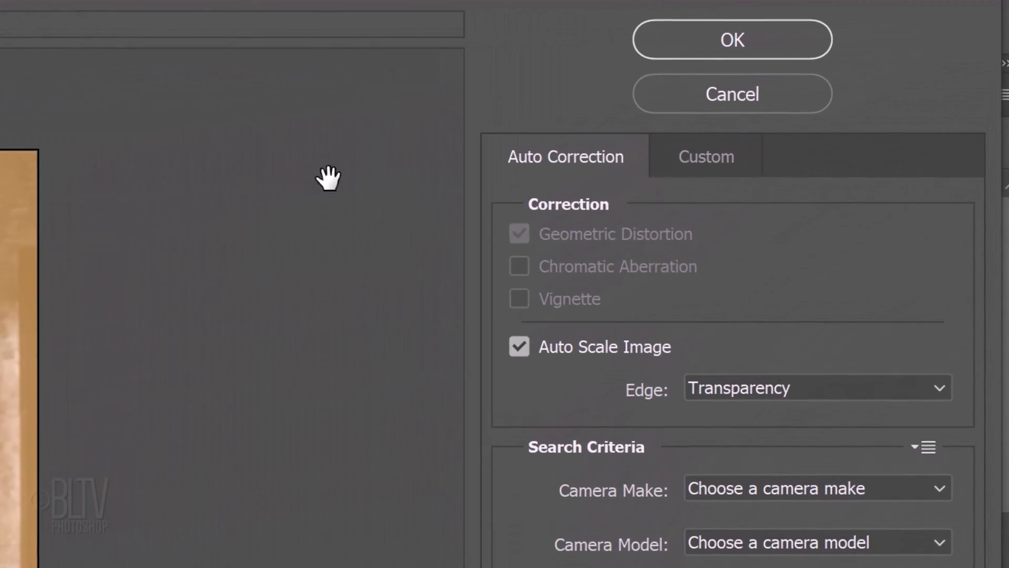
click(699, 154)
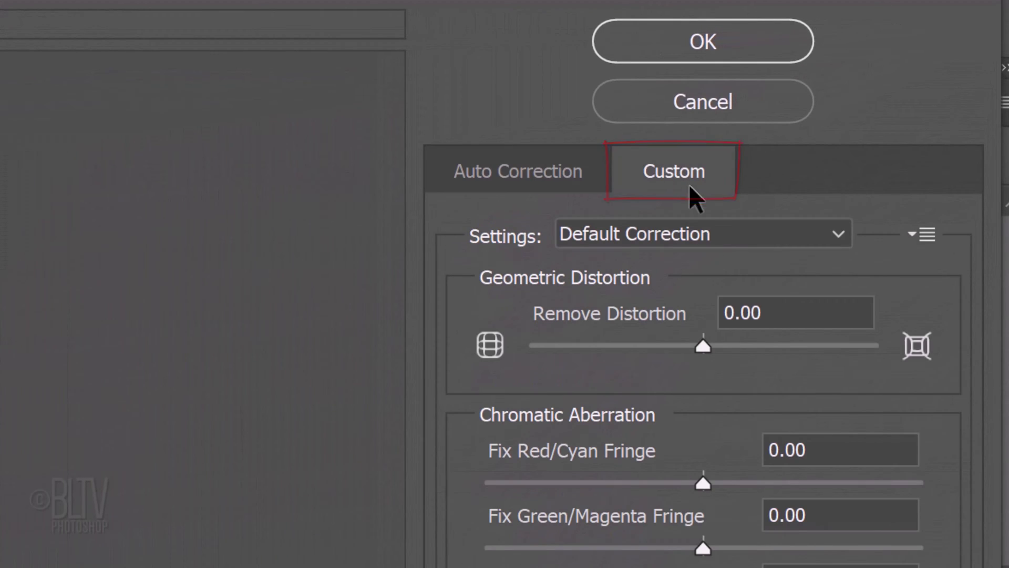
click(795, 307)
text(-2)
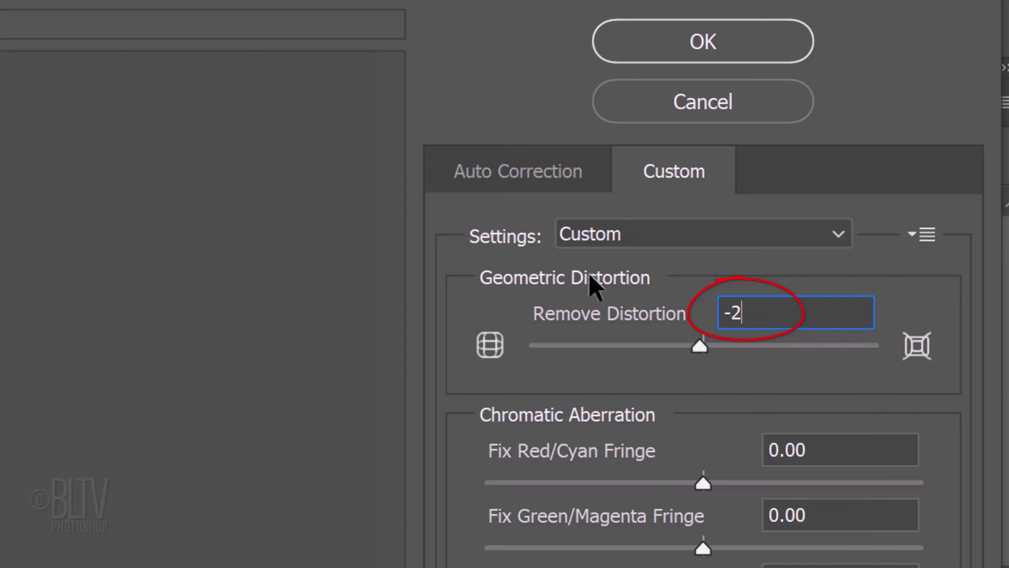
text(0)
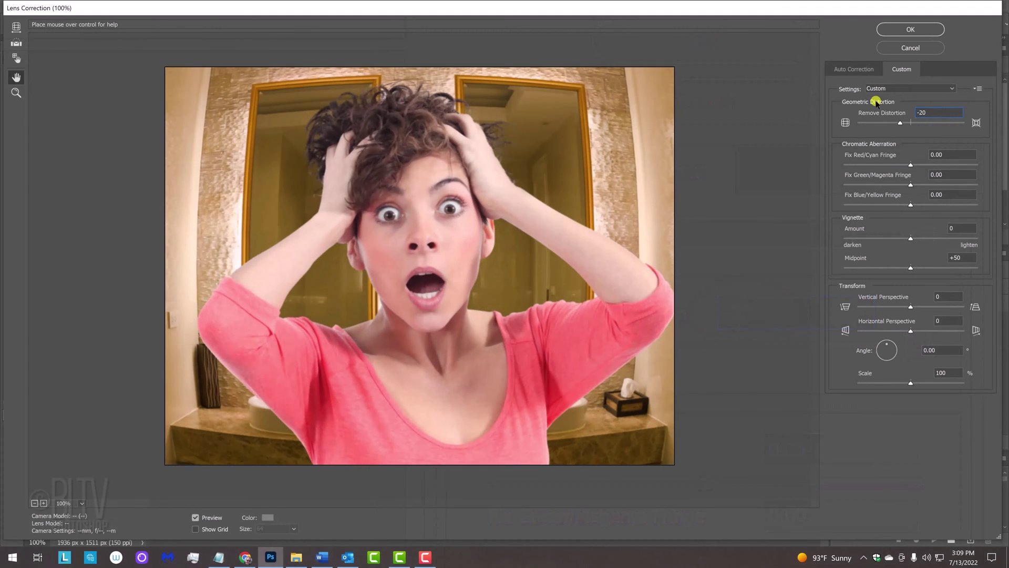
click(910, 29)
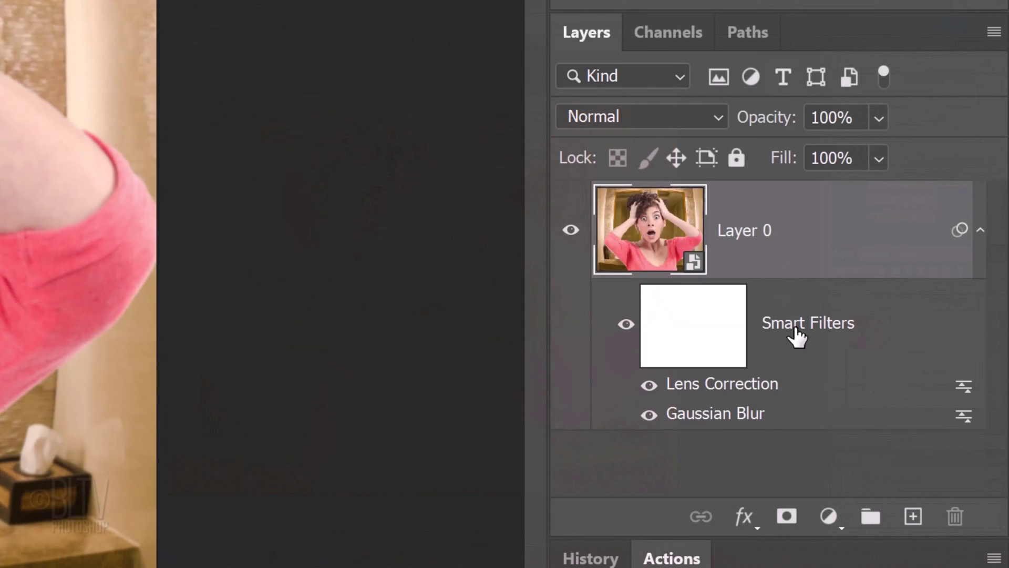
Add a Black & White adjustment layer and a new empty layer above it
click(829, 520)
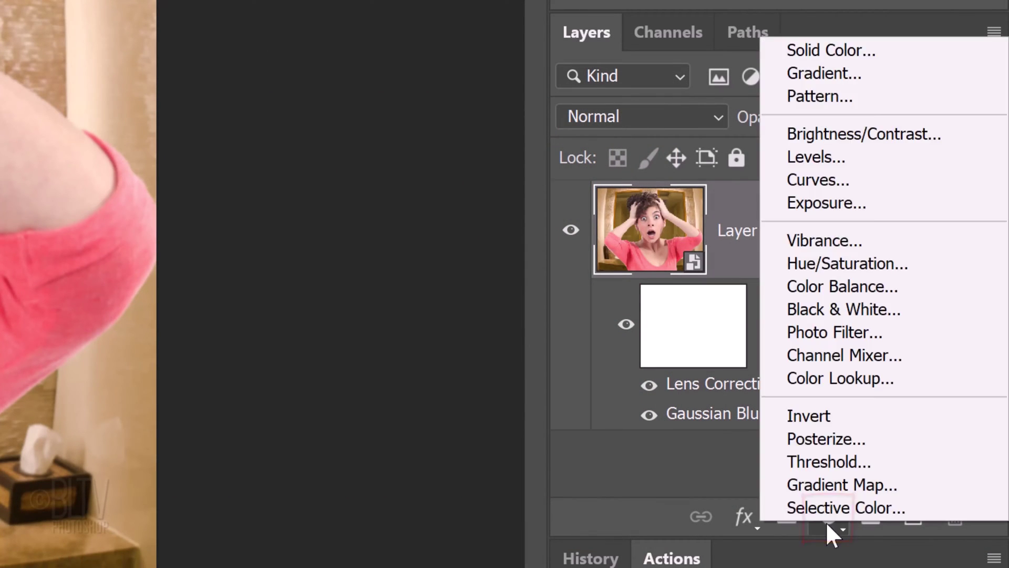
click(839, 314)
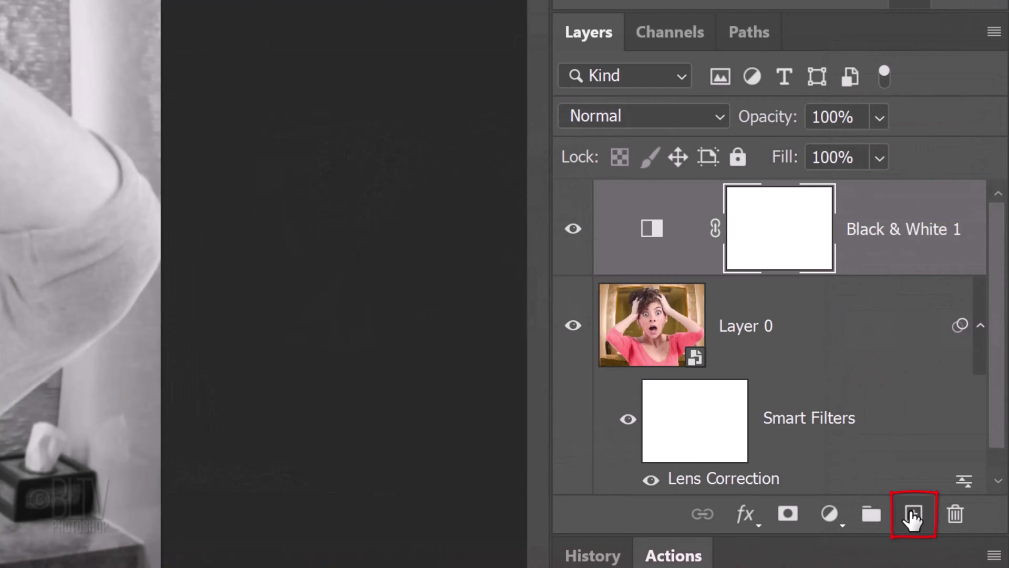
click(914, 515)
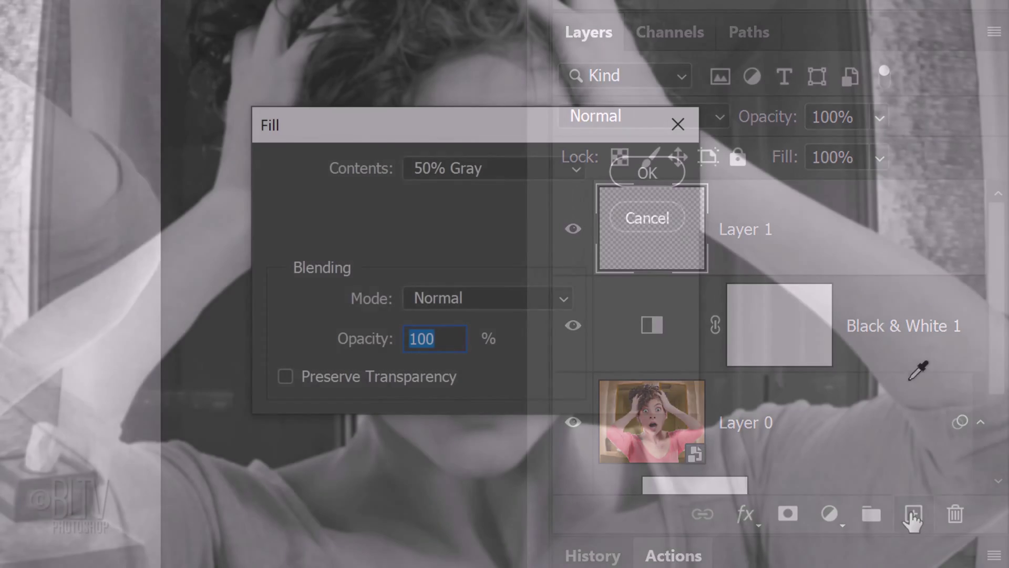
Fill the new layer with 50% Gray and convert it to a smart object
click(528, 169)
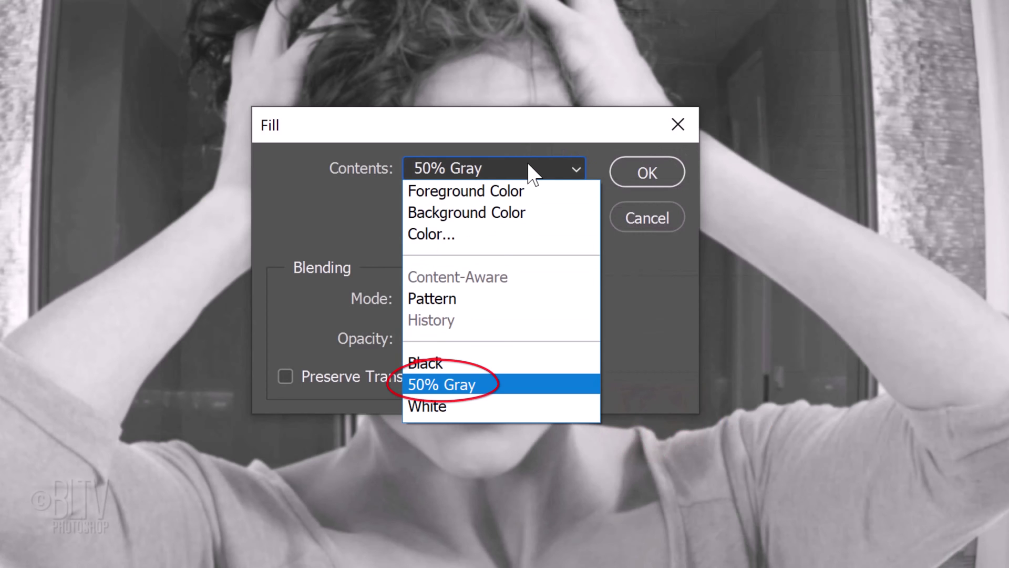
click(532, 169)
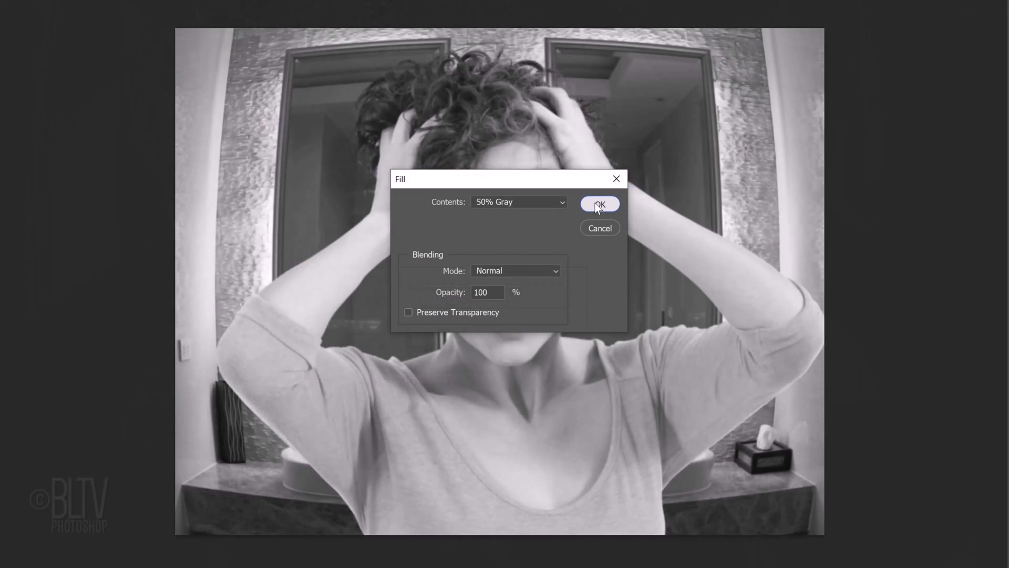
click(598, 205)
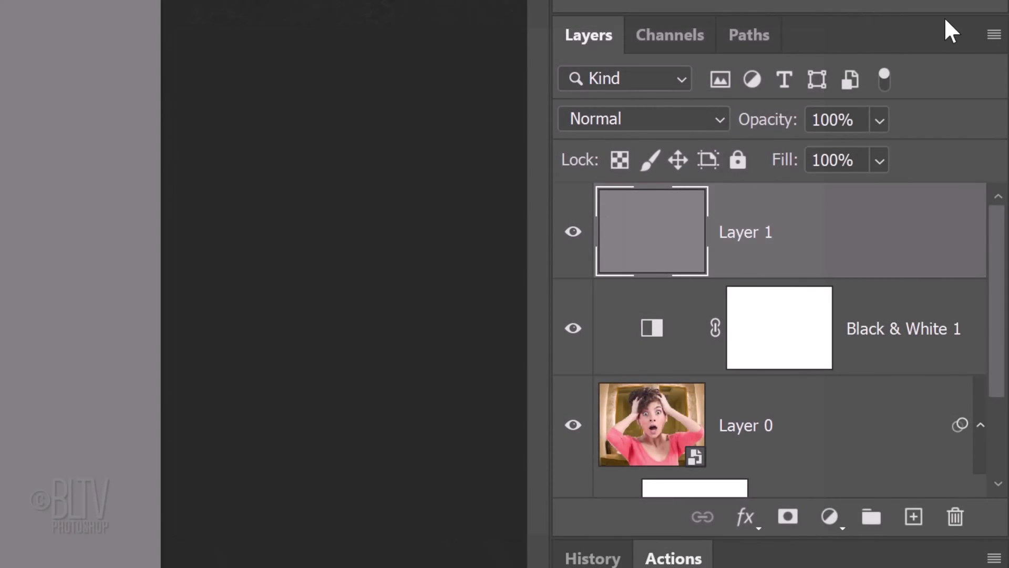
click(993, 34)
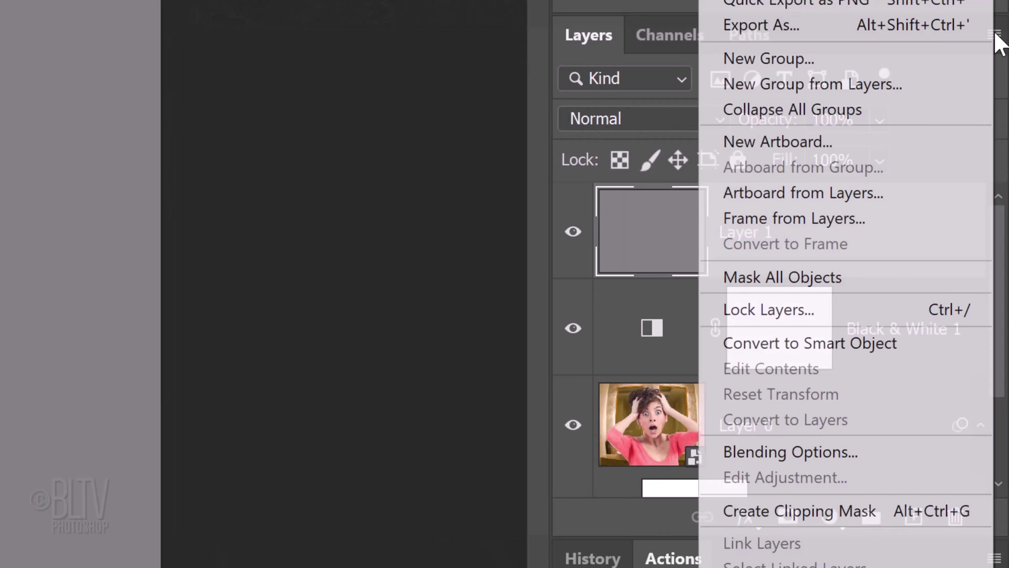
click(784, 345)
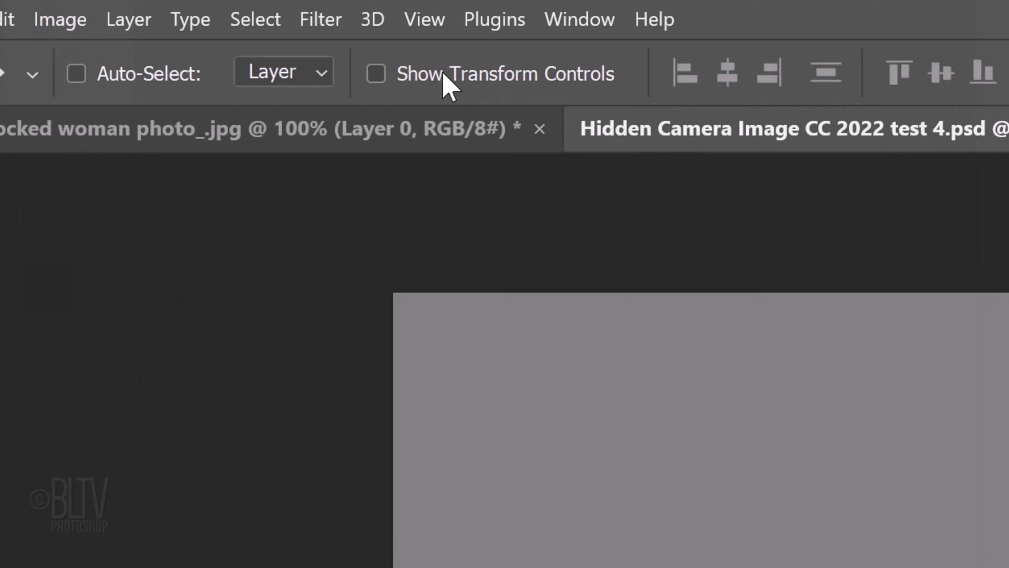
Apply a line Halftone Pattern from the Filter Gallery to make scanlines on Layer 1
click(323, 21)
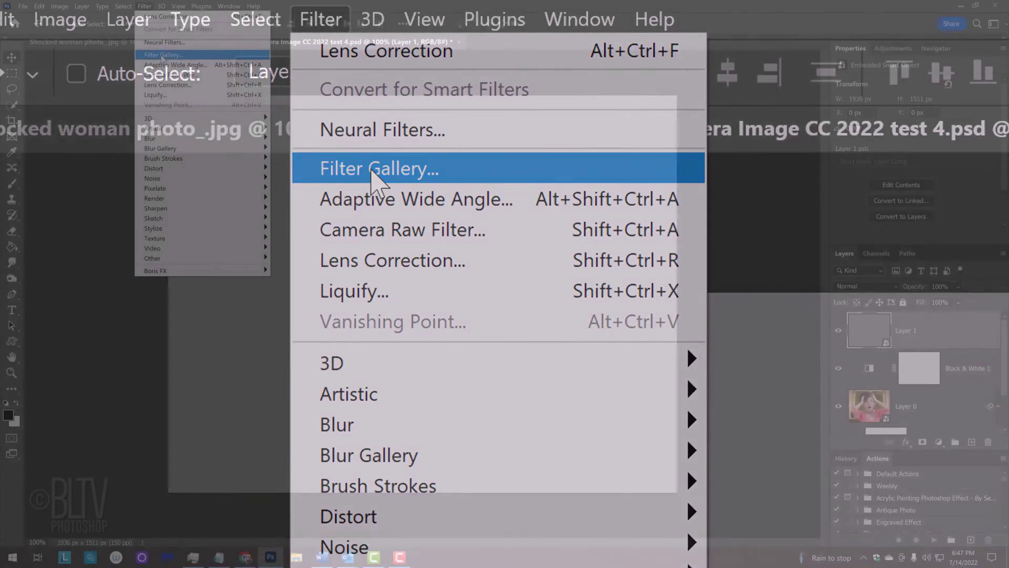
click(375, 170)
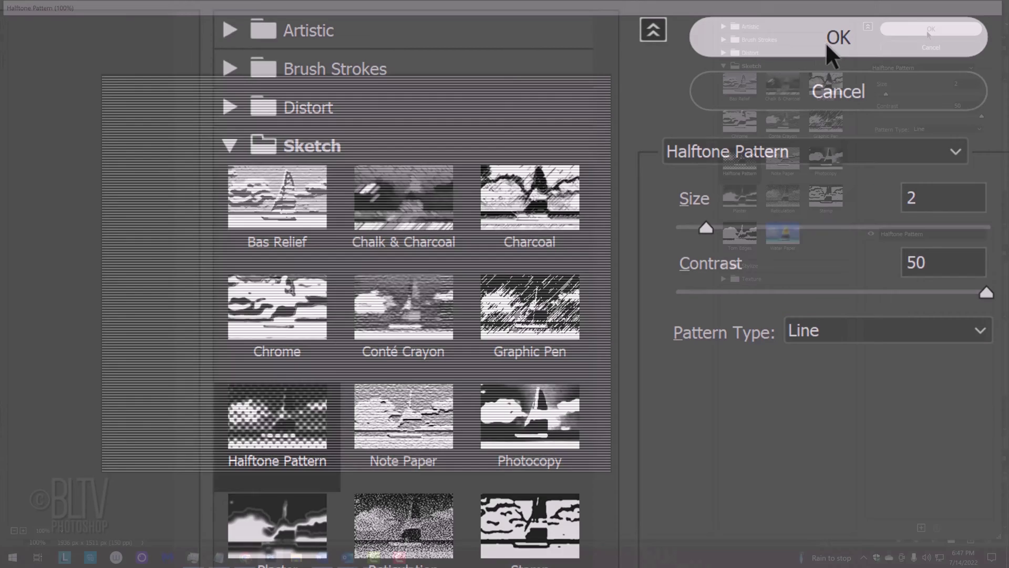
click(828, 45)
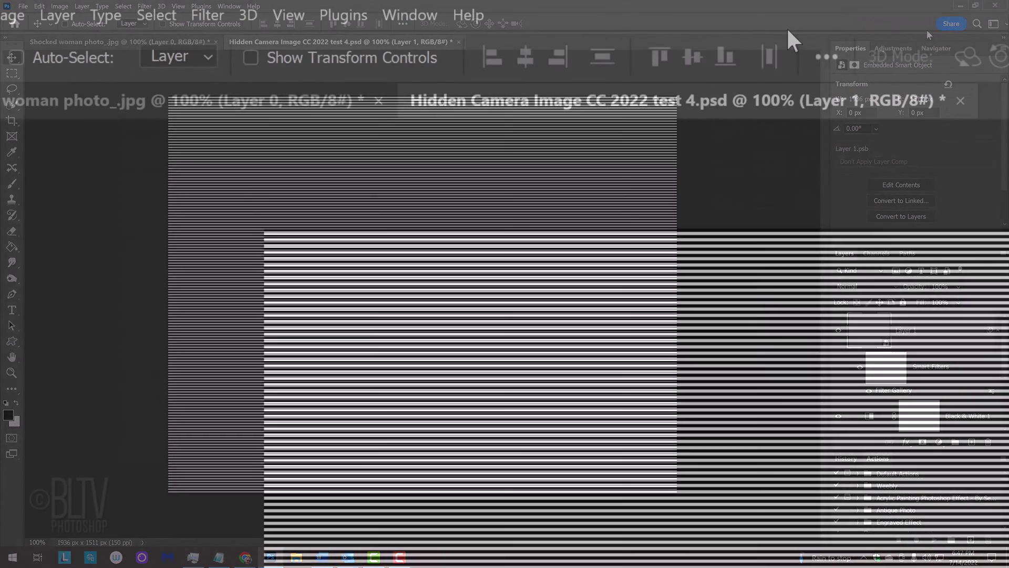
Soften the scanlines with a 3-pixel Gaussian Blur
click(208, 15)
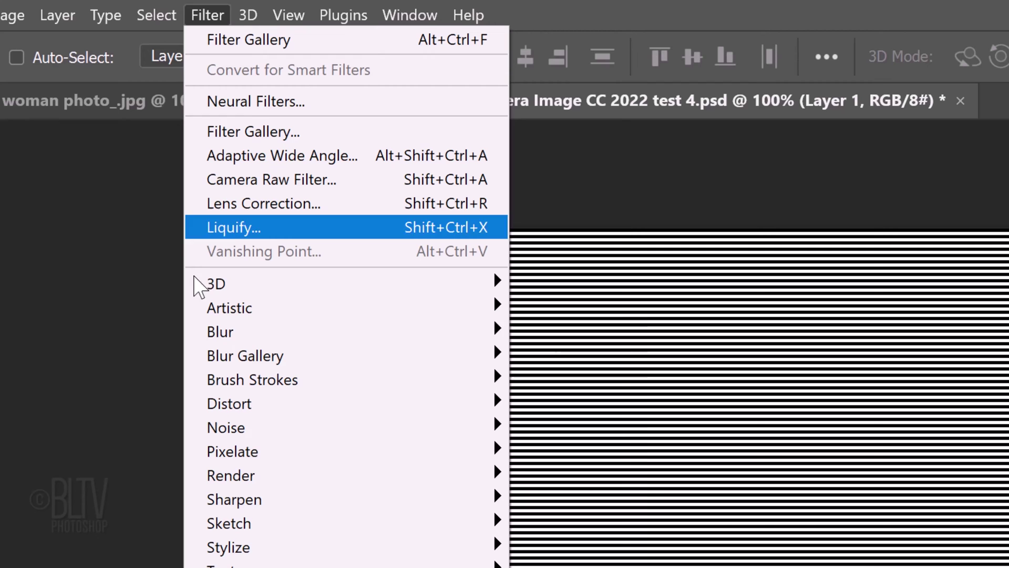
mouse_move(210, 336)
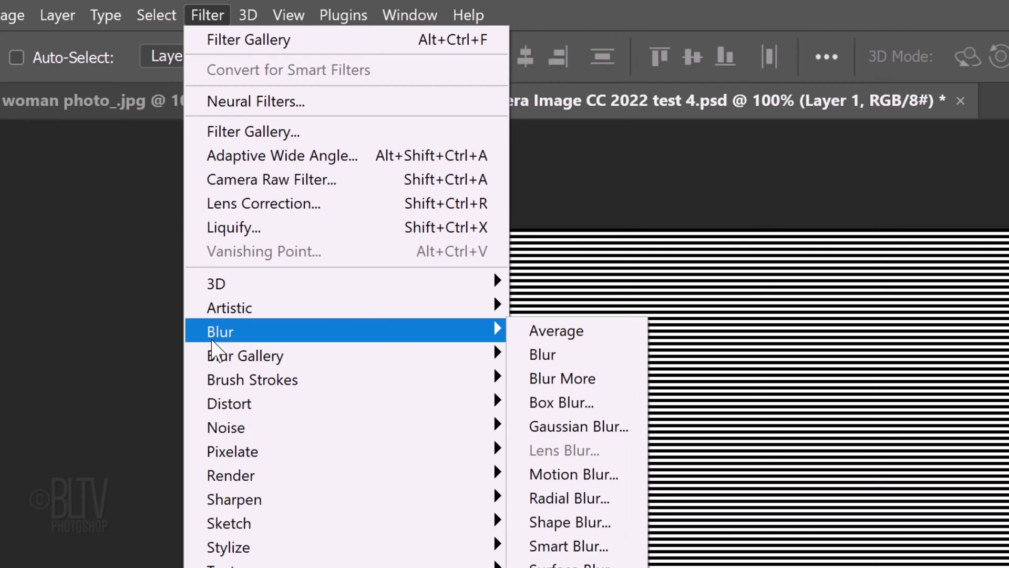
click(576, 430)
text(3)
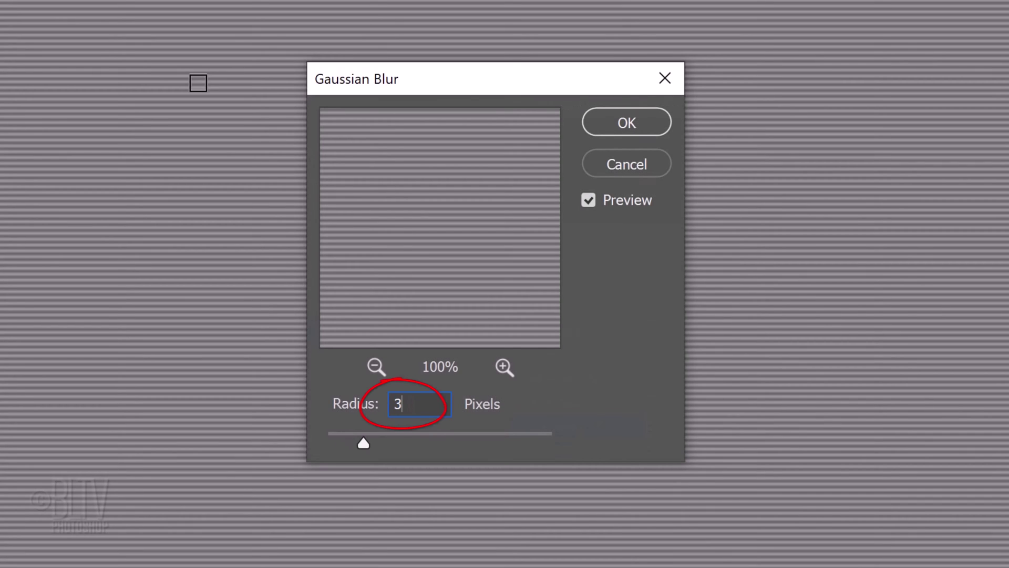
click(635, 127)
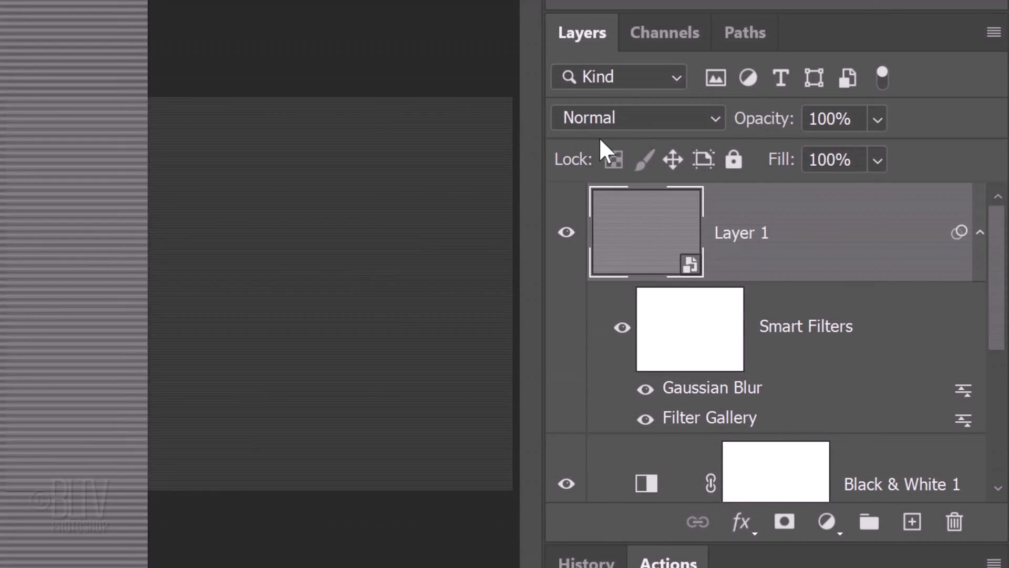
Set Layer 1 to Vivid Light blending and add empty Layer 2 above it
click(599, 115)
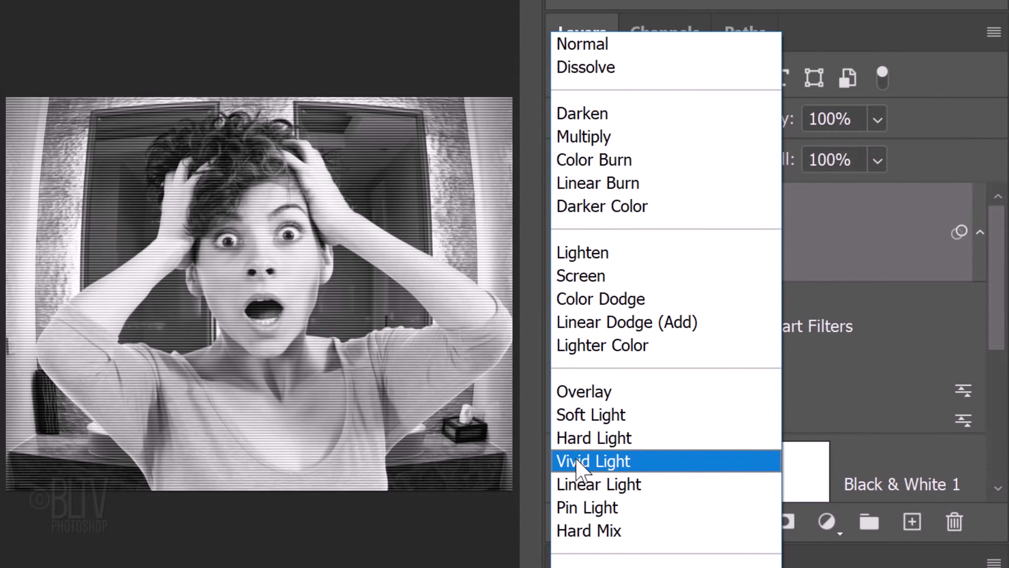
click(577, 462)
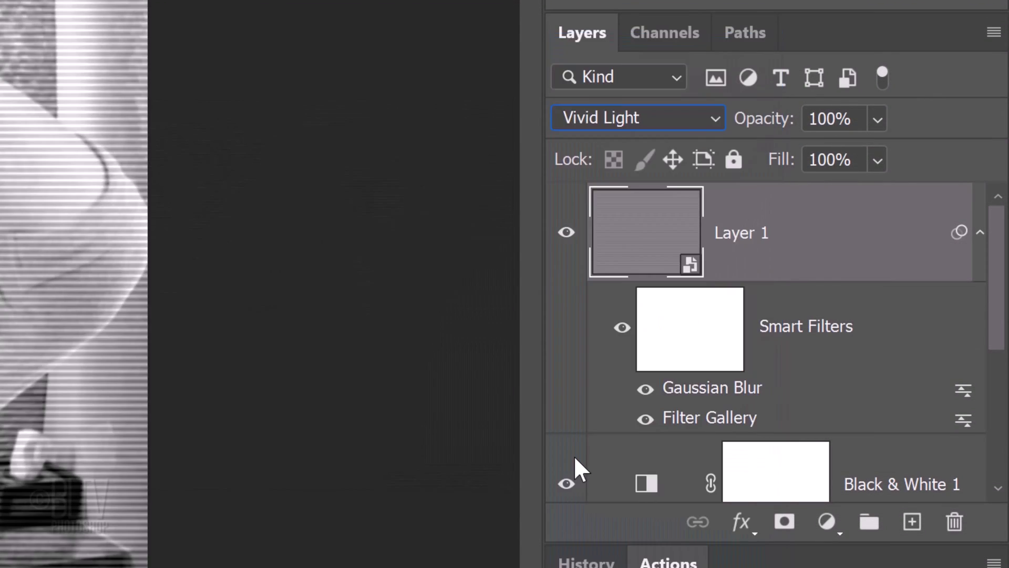
click(913, 523)
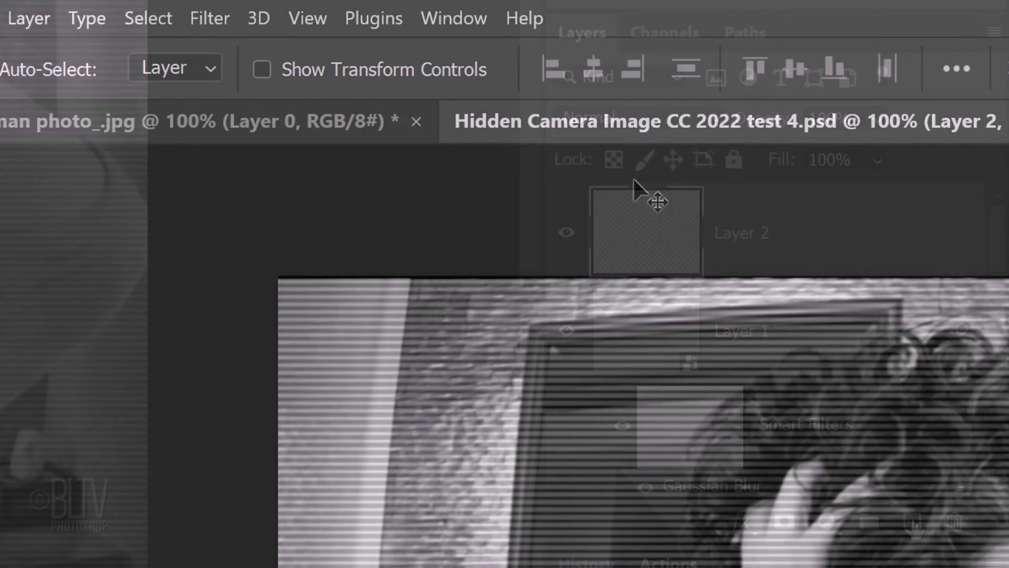
Create a New Guide Layout with 2 columns, 2 rows and 0 px margins
click(300, 16)
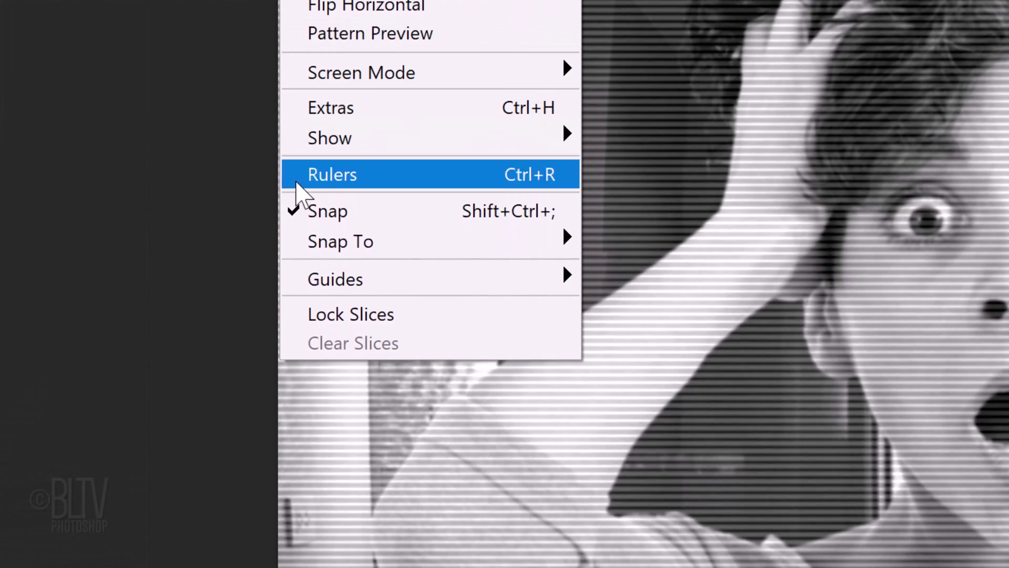
mouse_move(322, 286)
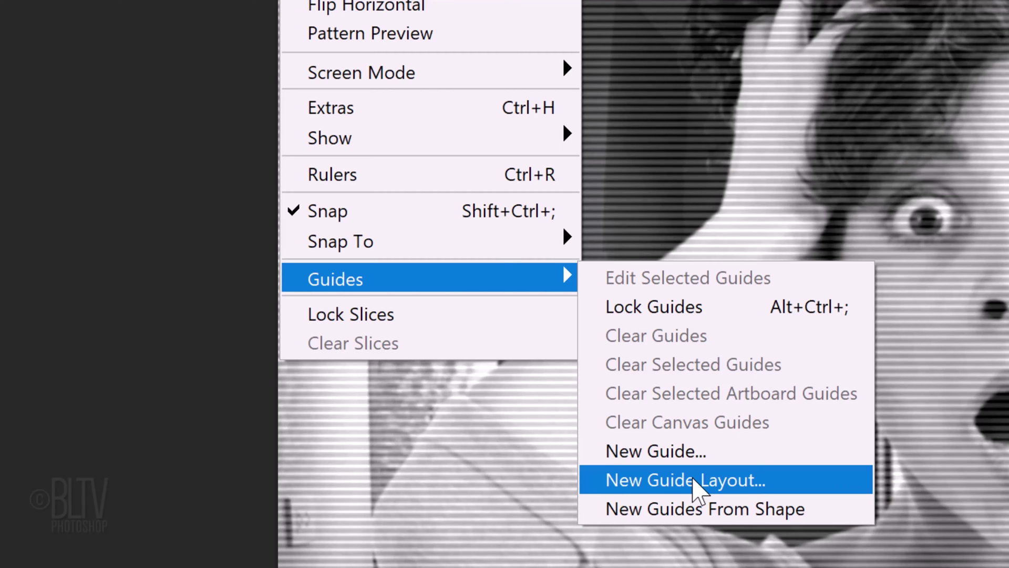
click(699, 480)
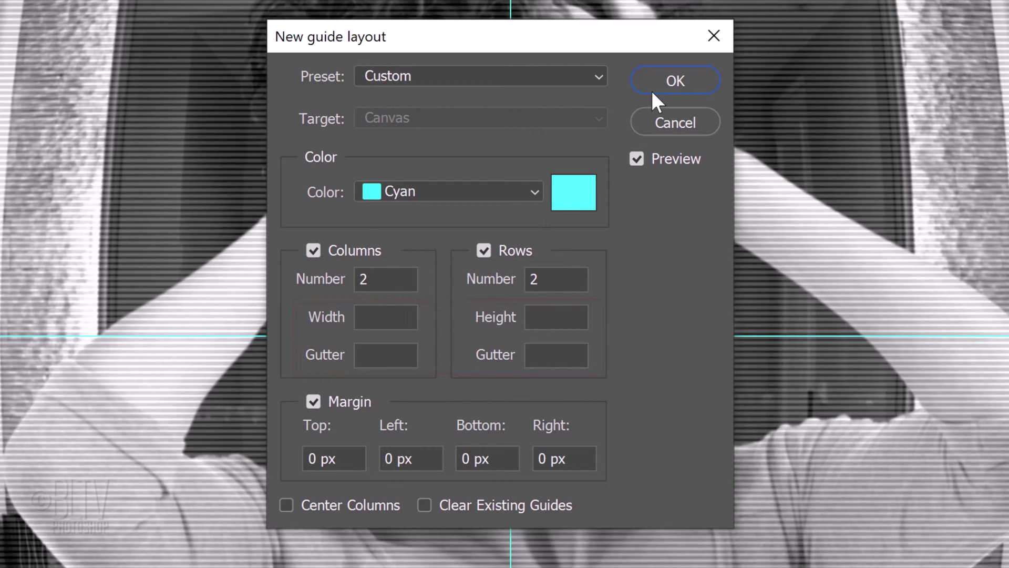
click(676, 81)
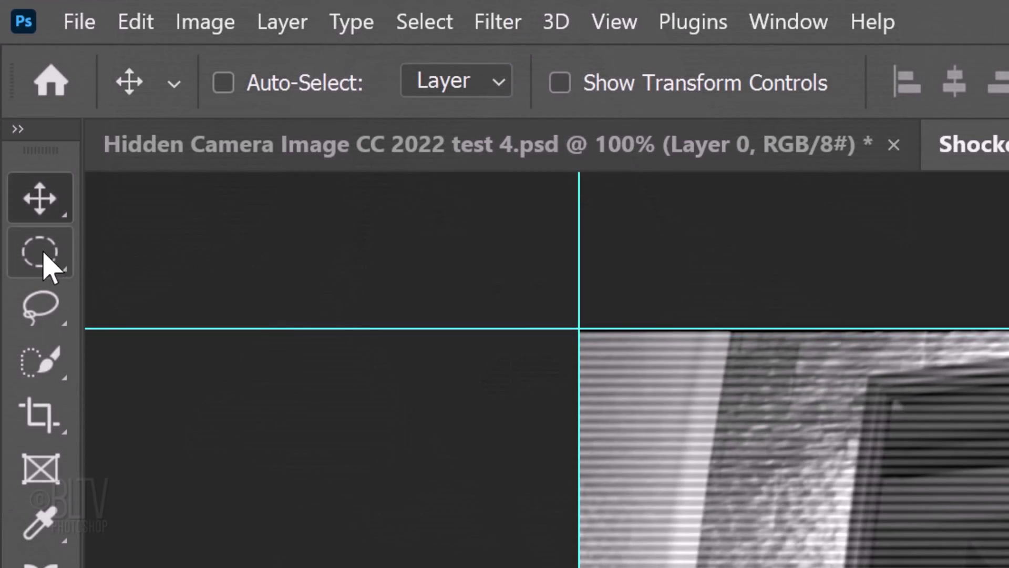
right_click(42, 258)
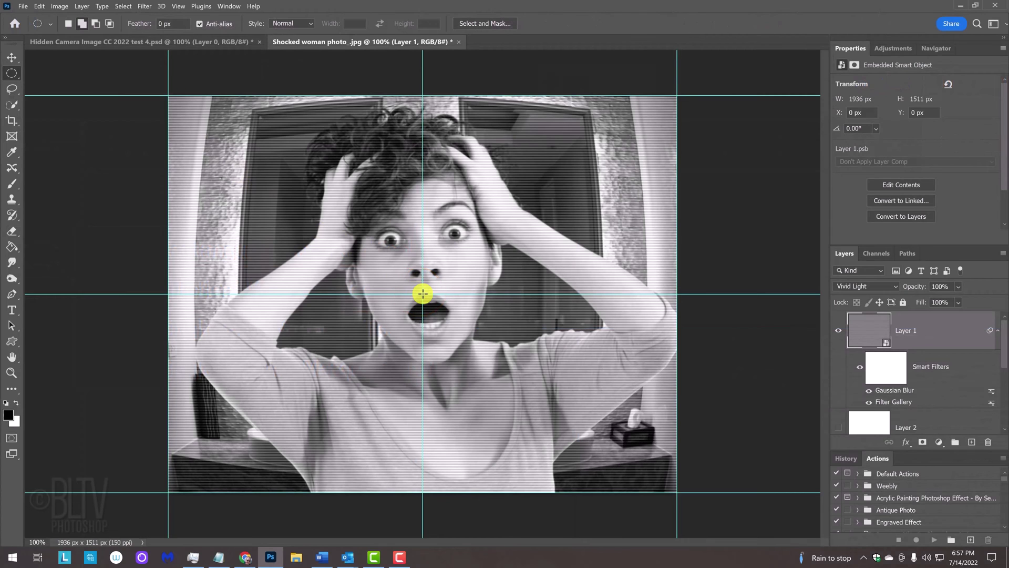
Select a large circle centred on the photo and start feathering the selection
mouse_move(423, 294)
mouse_down()
mouse_move(450, 243)
mouse_move(633, 121)
mouse_move(728, 40)
mouse_up()
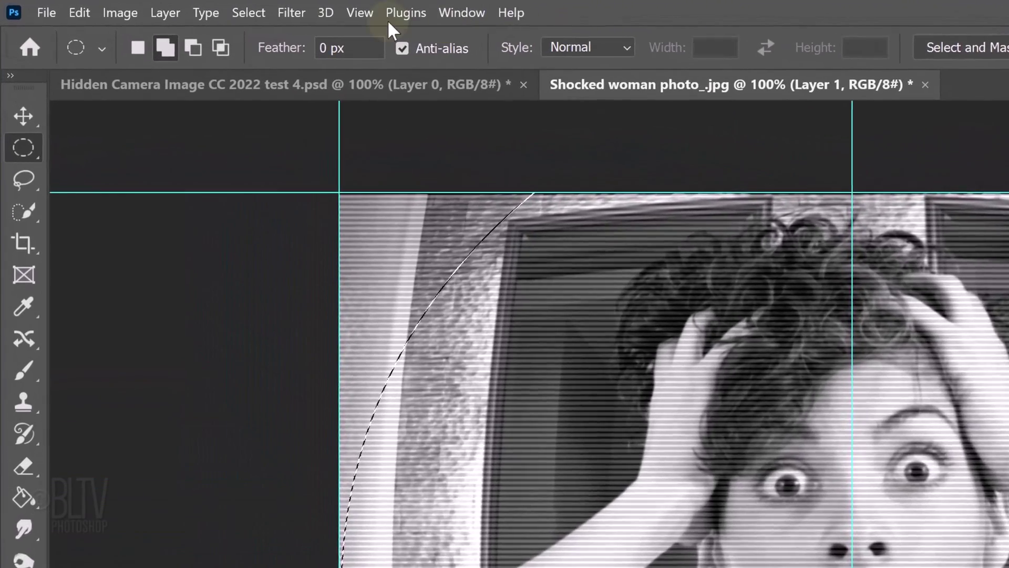
click(142, 7)
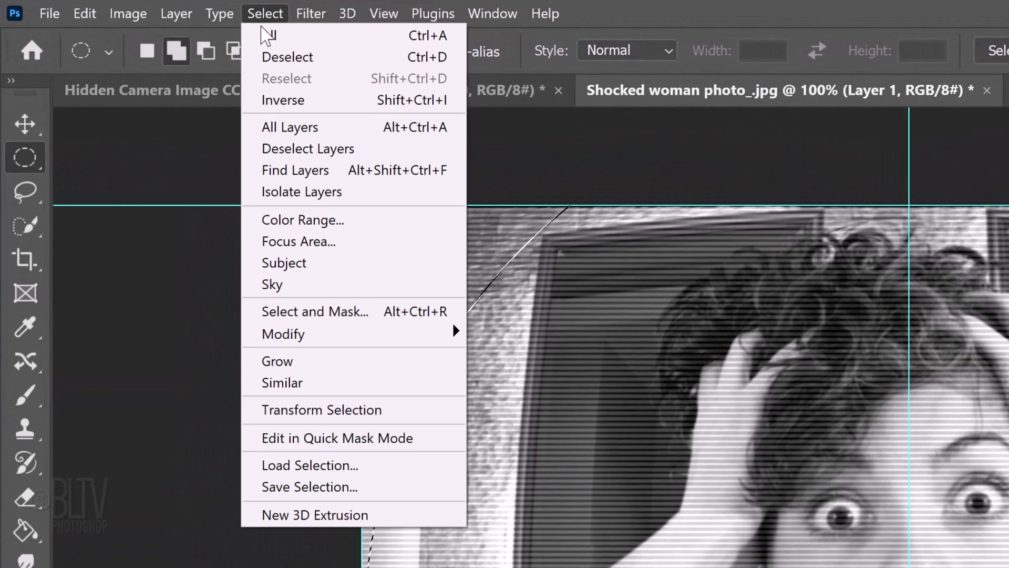
mouse_move(289, 339)
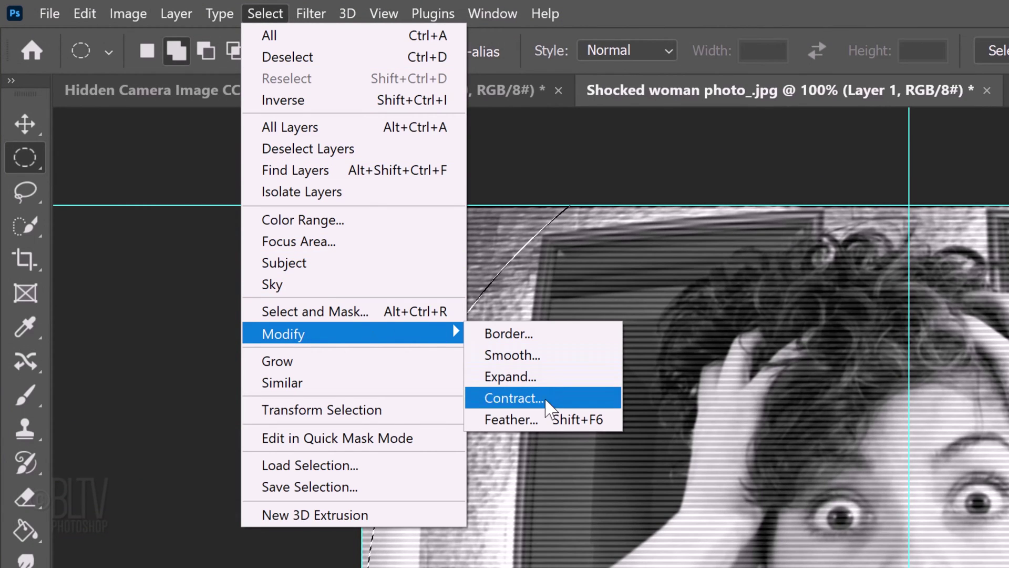
click(525, 415)
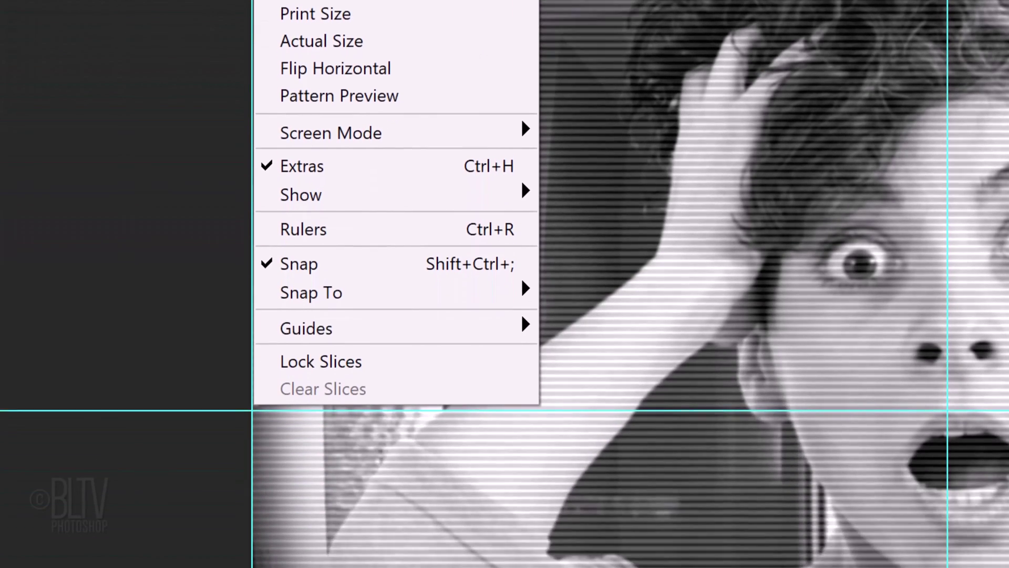
Create a guide layout with 60 px top, left, bottom and right margins
mouse_move(323, 285)
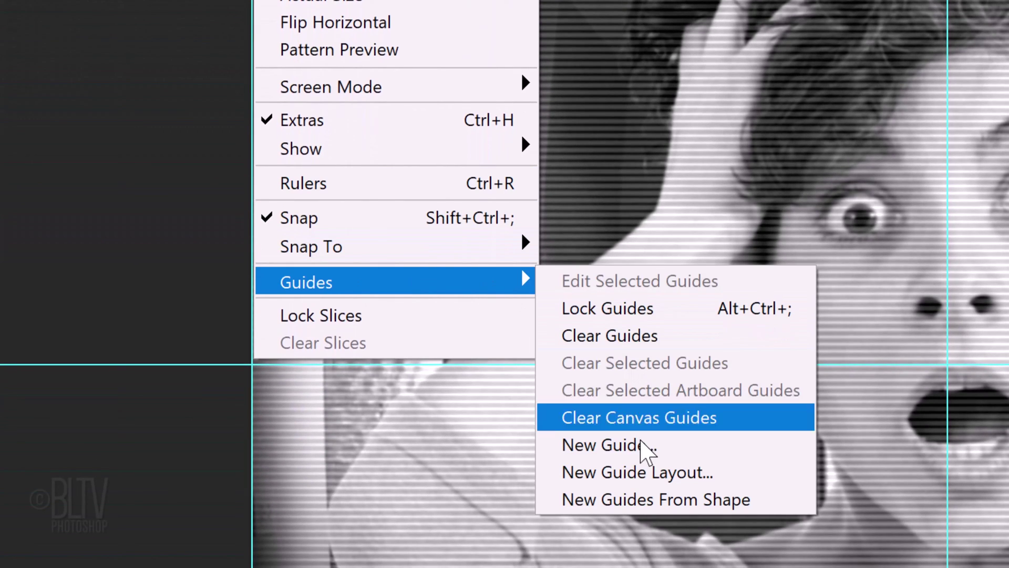
click(630, 473)
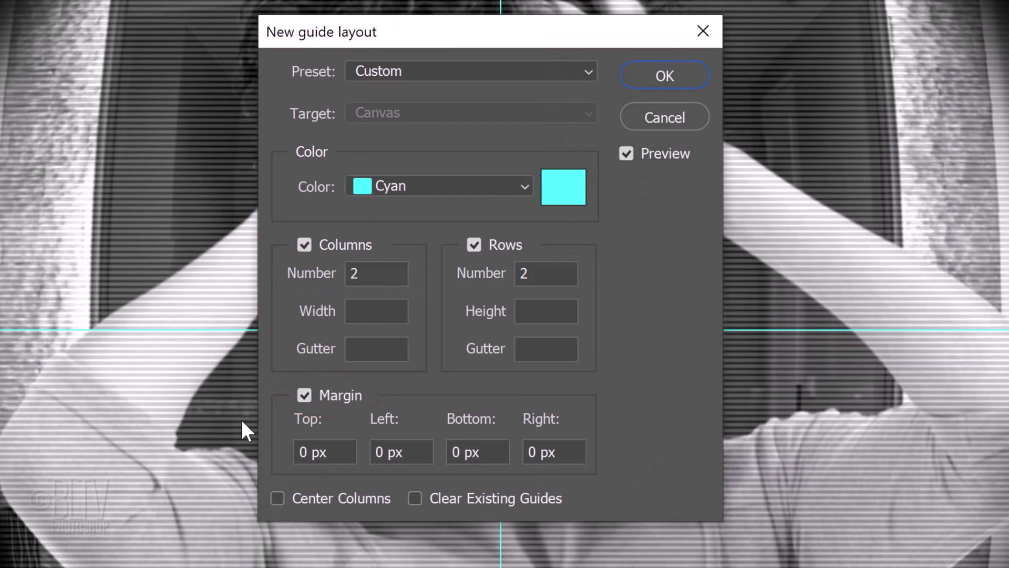
click(310, 451)
text(60)
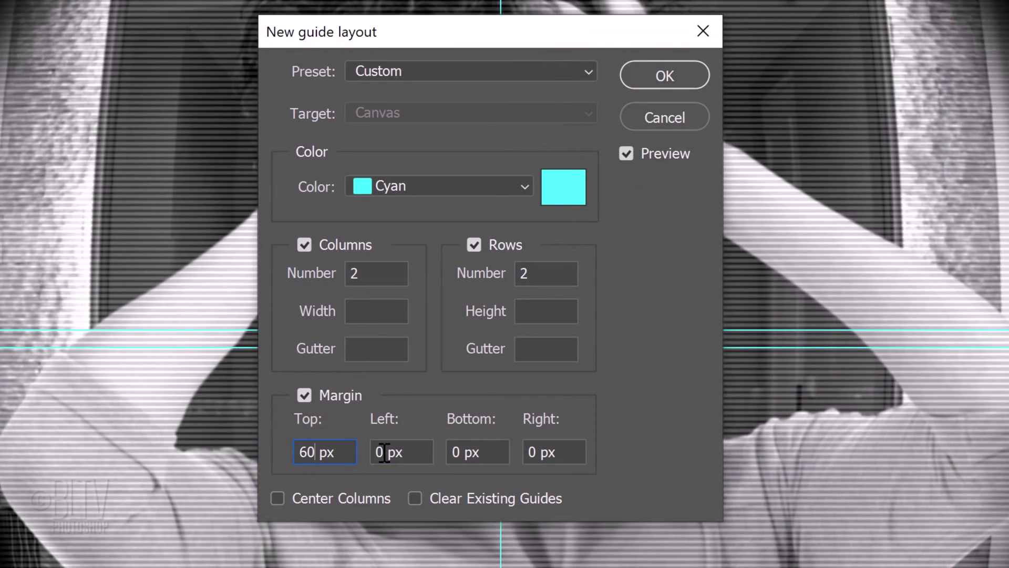
key(Tab)
text(60px)
key(Tab)
text(60)
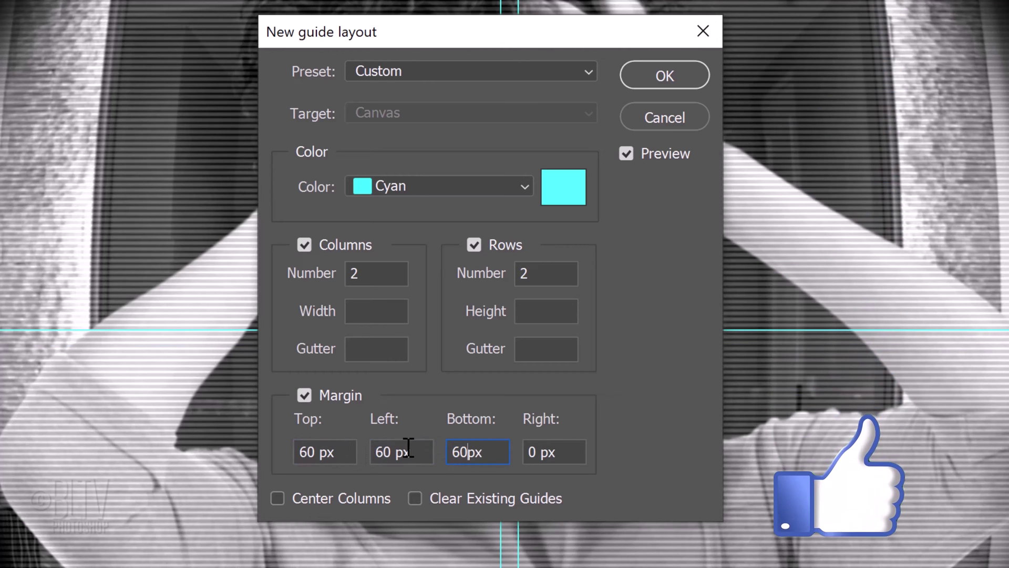
key(Tab)
text(60)
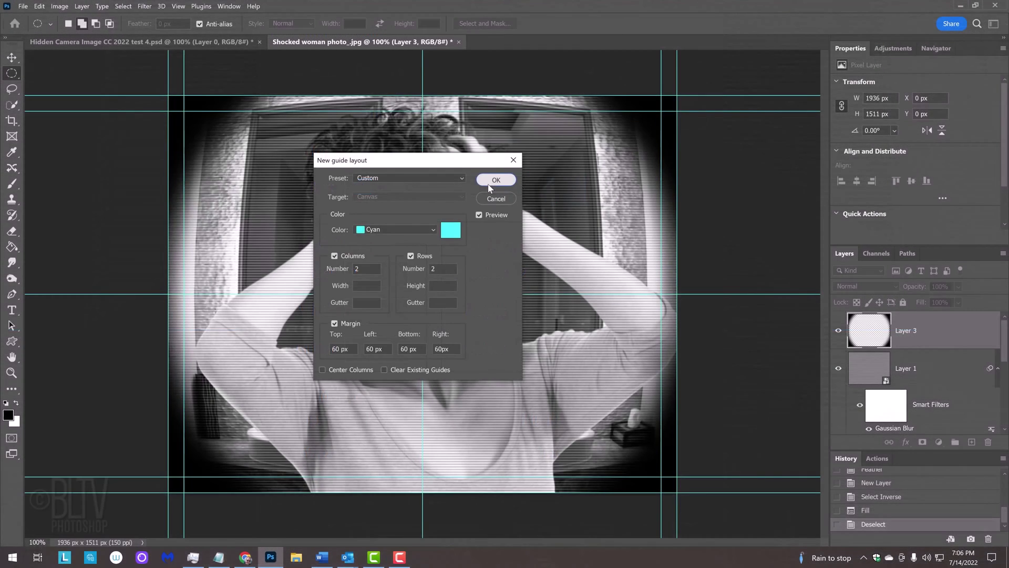
click(654, 77)
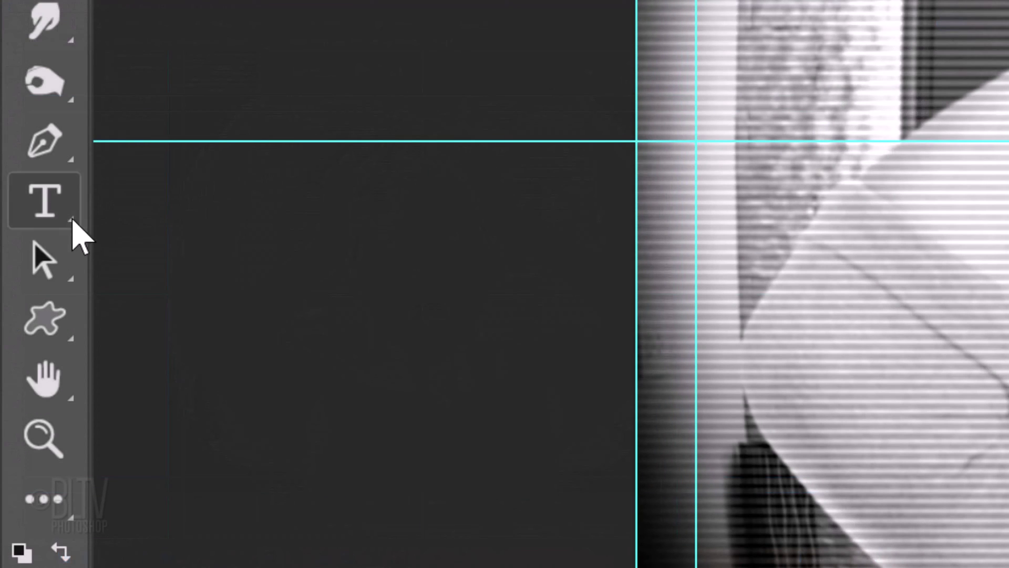
Set the Horizontal Type Tool to white Alterebro Pixel Font Regular with anti-aliasing None
click(13, 312)
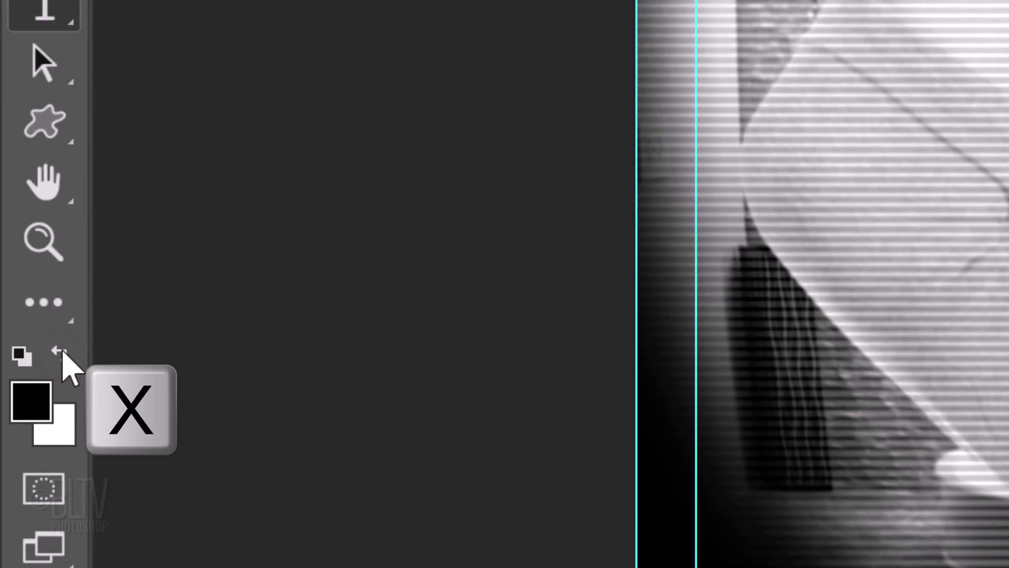
key(x)
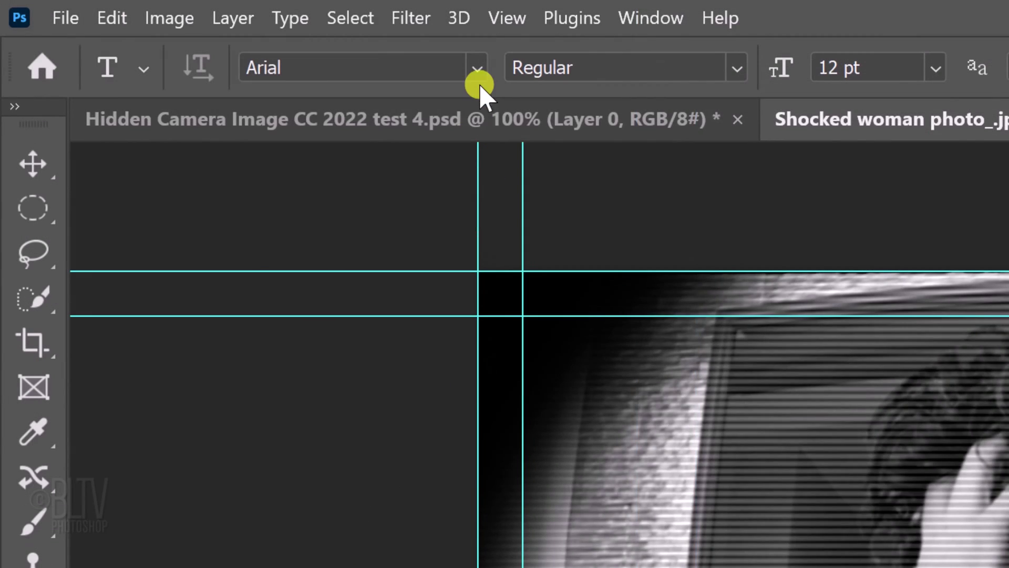
click(478, 68)
text(alt)
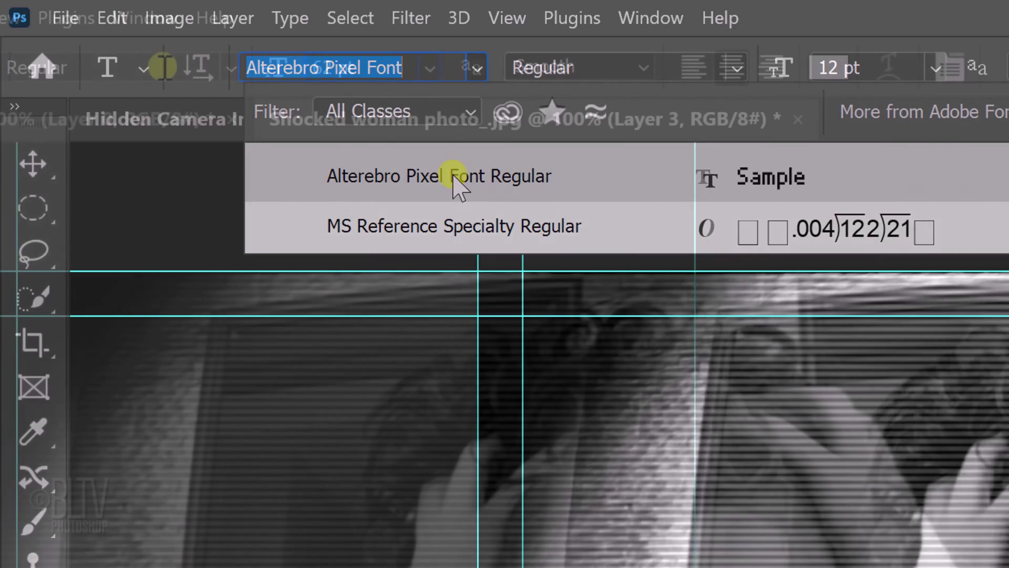
click(453, 177)
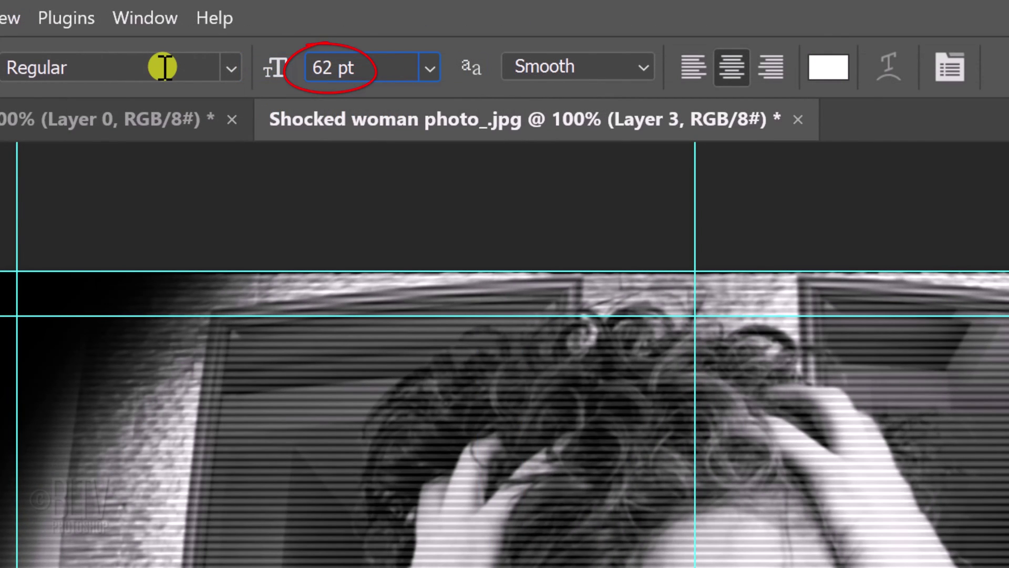
click(635, 67)
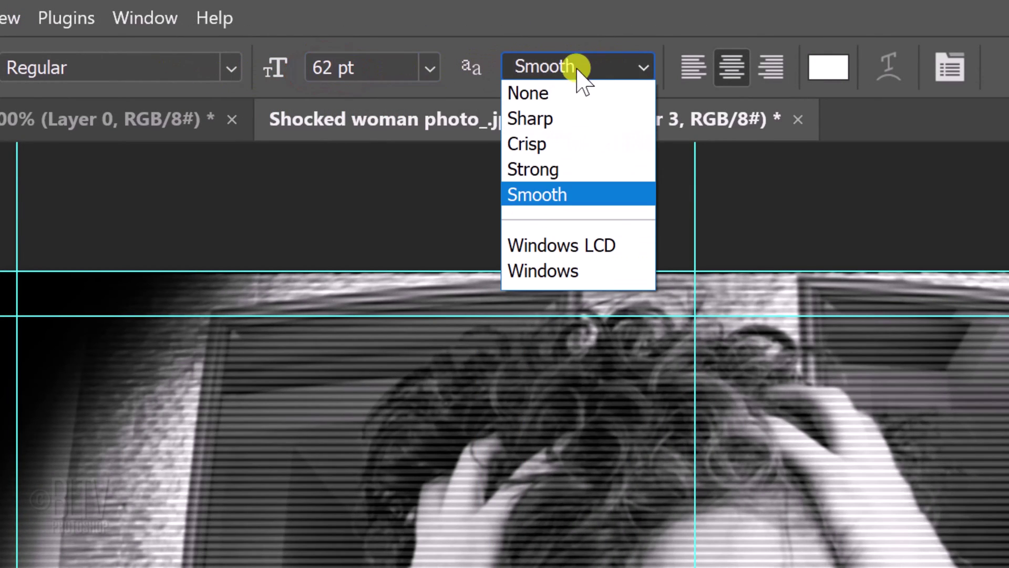
click(536, 93)
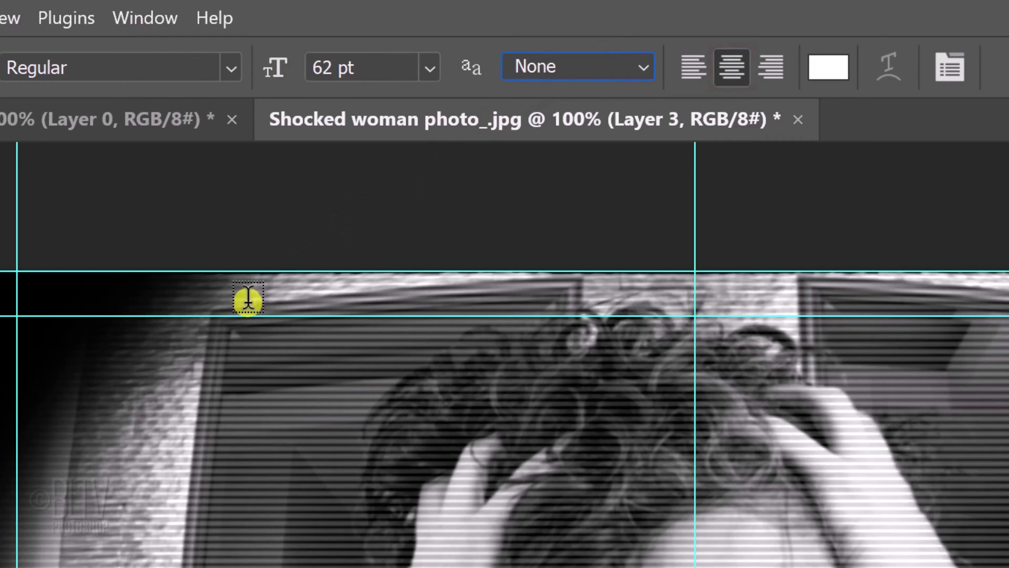
Type the date '08/04/03' in a text box near the upper left with tighter letter spacing
click(142, 374)
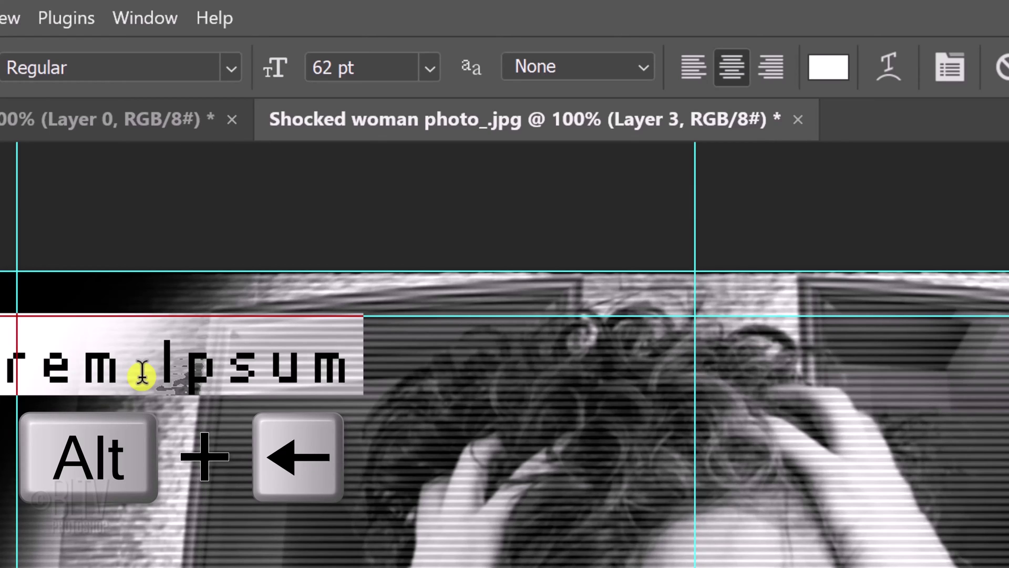
key(alt+Left)
key(alt+Left)
key(alt+Left)
key(alt+Left)
key(alt+Left)
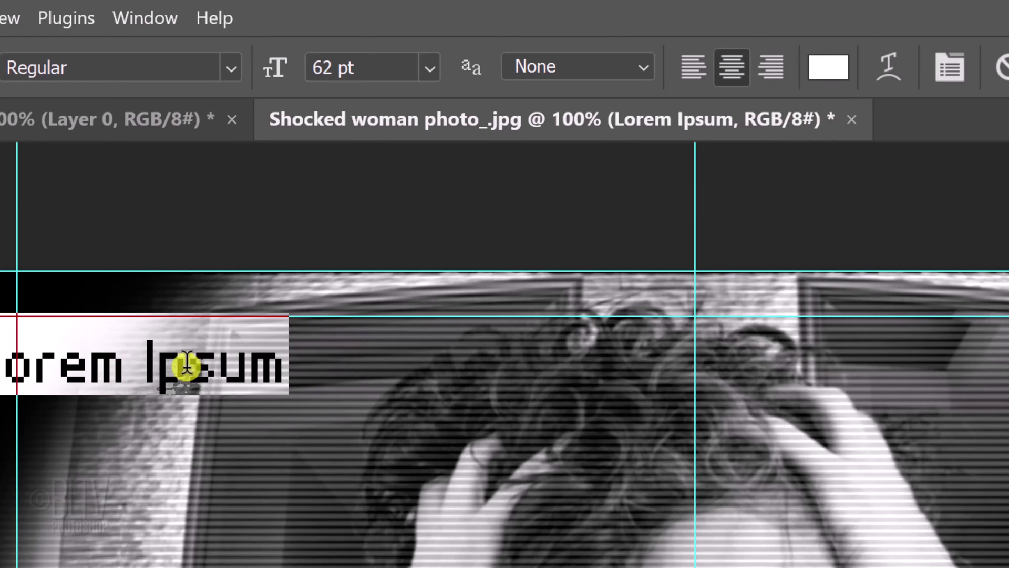
drag(321, 361, 425, 390)
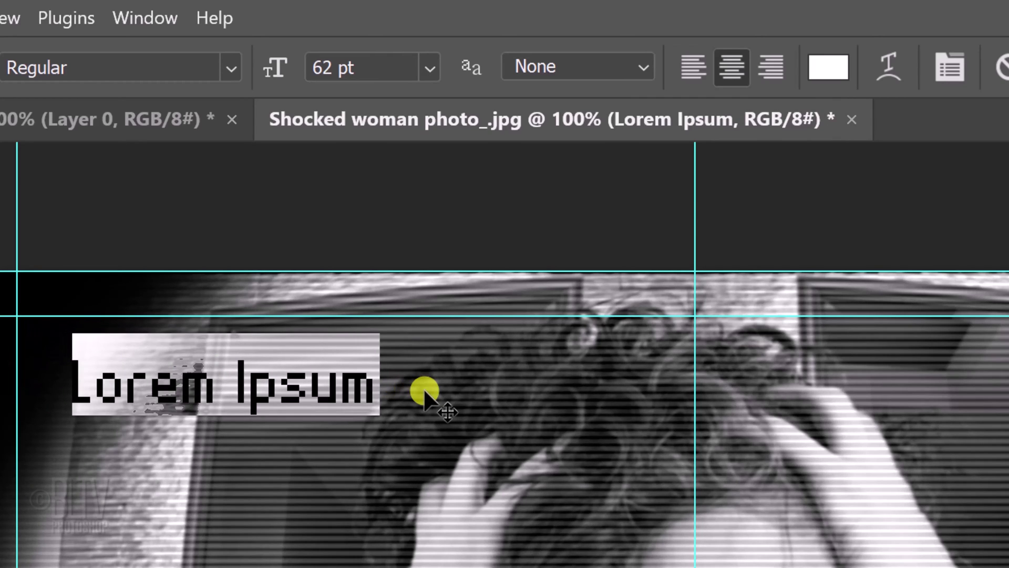
text(08/0)
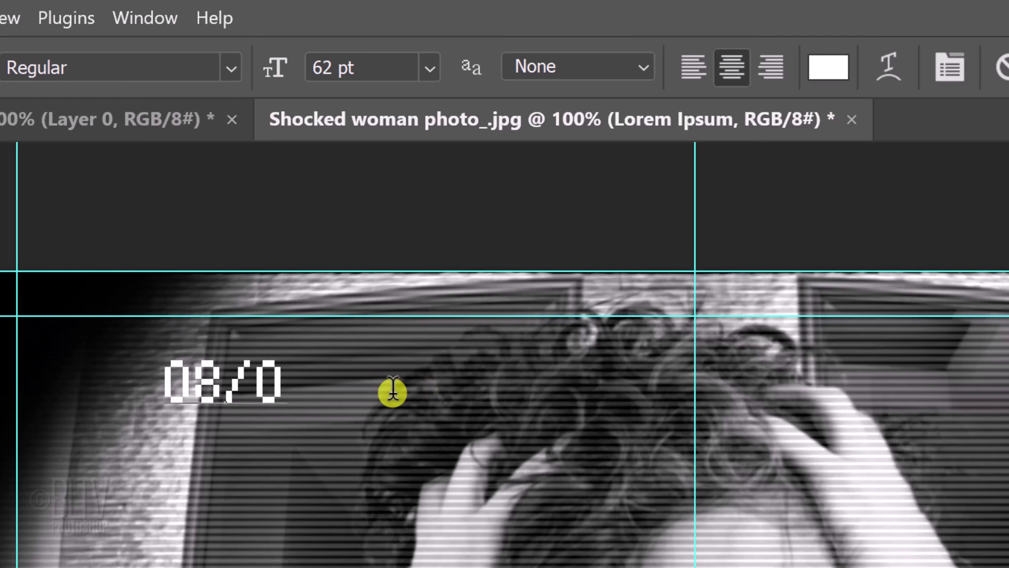
text(4/03)
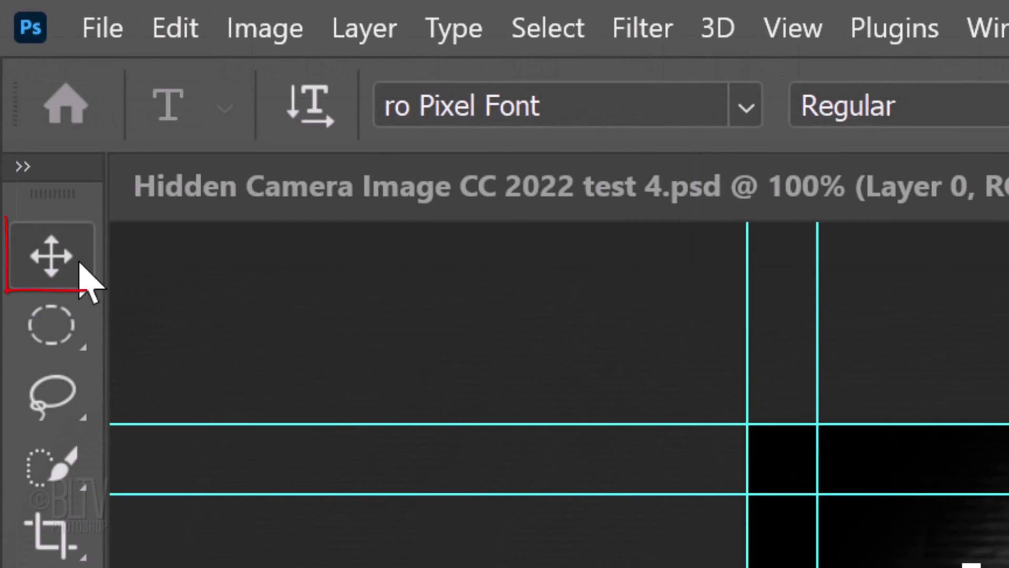
Move the date text up-left until it snaps to the margin guides
click(57, 258)
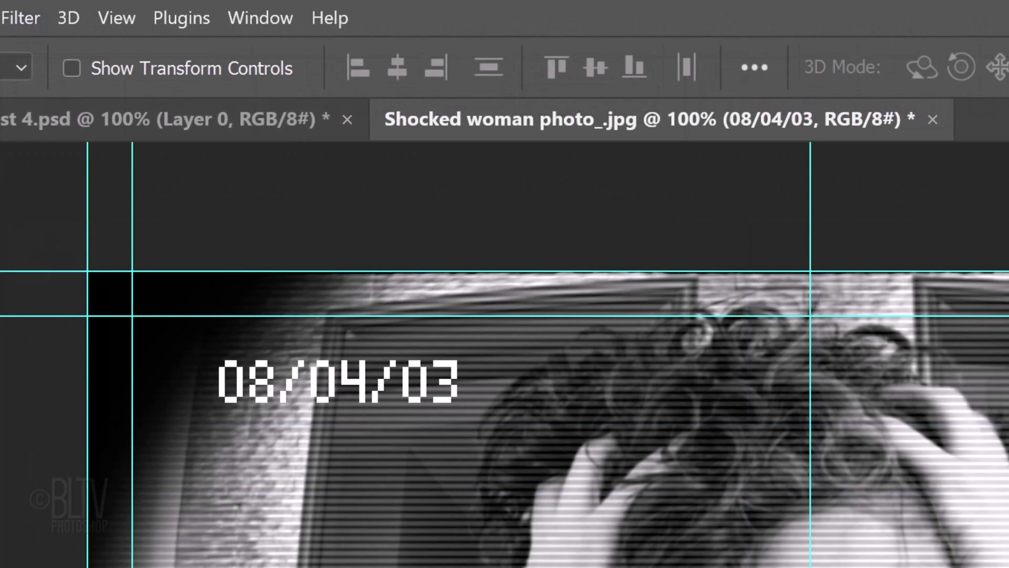
click(226, 378)
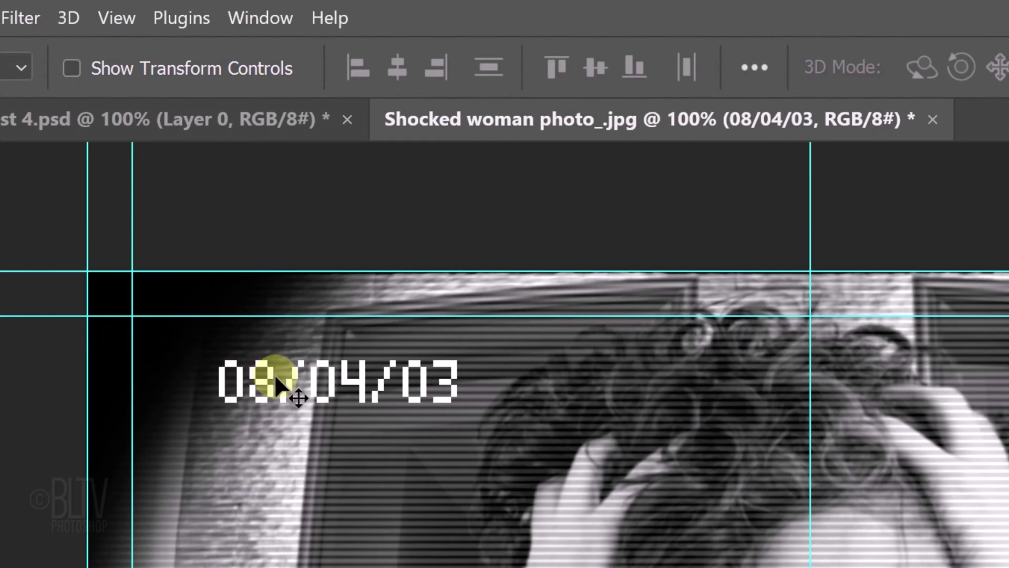
drag(274, 375, 193, 332)
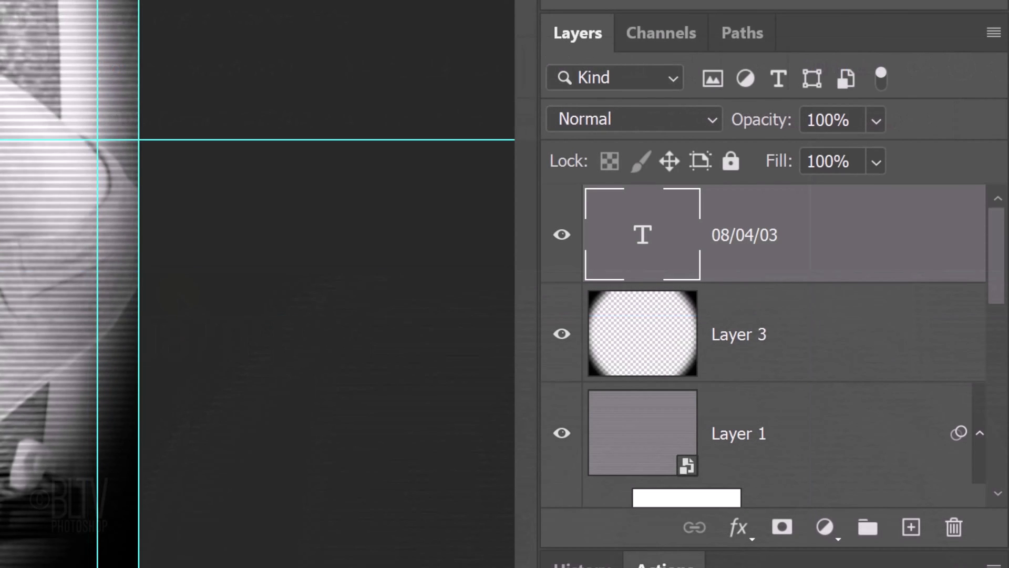
Duplicate the date, move it to the top right, and retype it '02:03 AM'
key(ctrl+j)
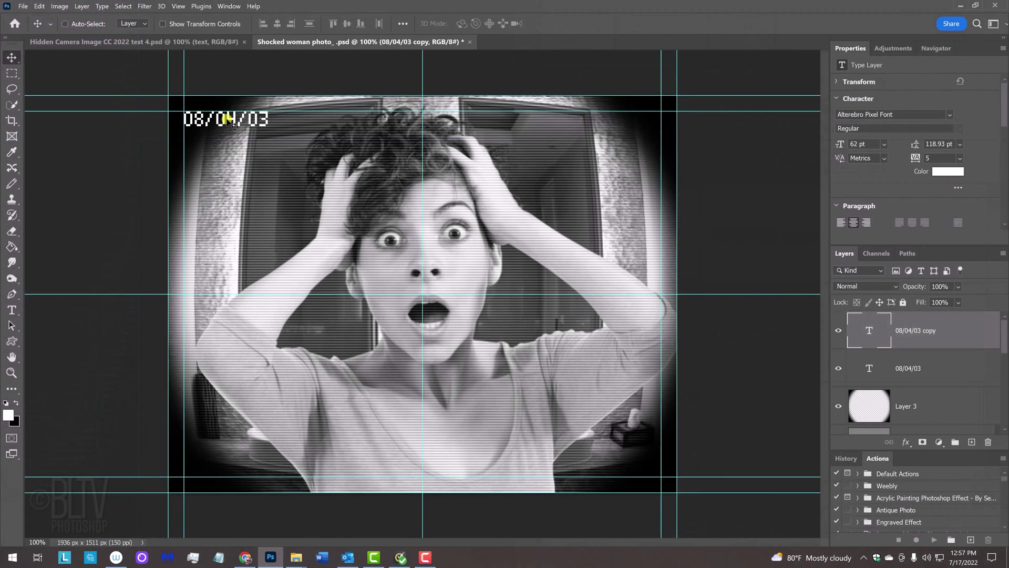
drag(232, 147, 621, 148)
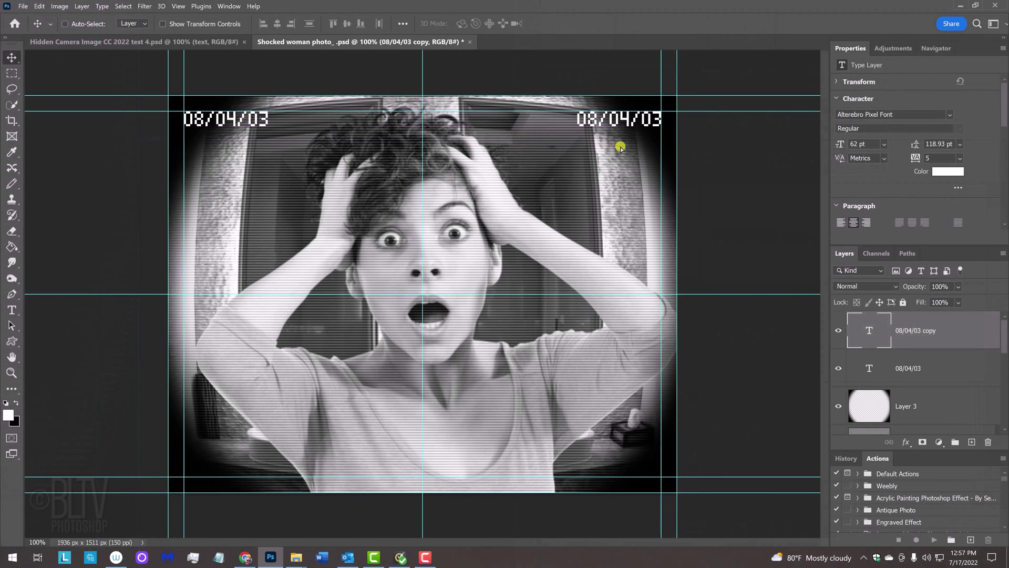
double_click(867, 331)
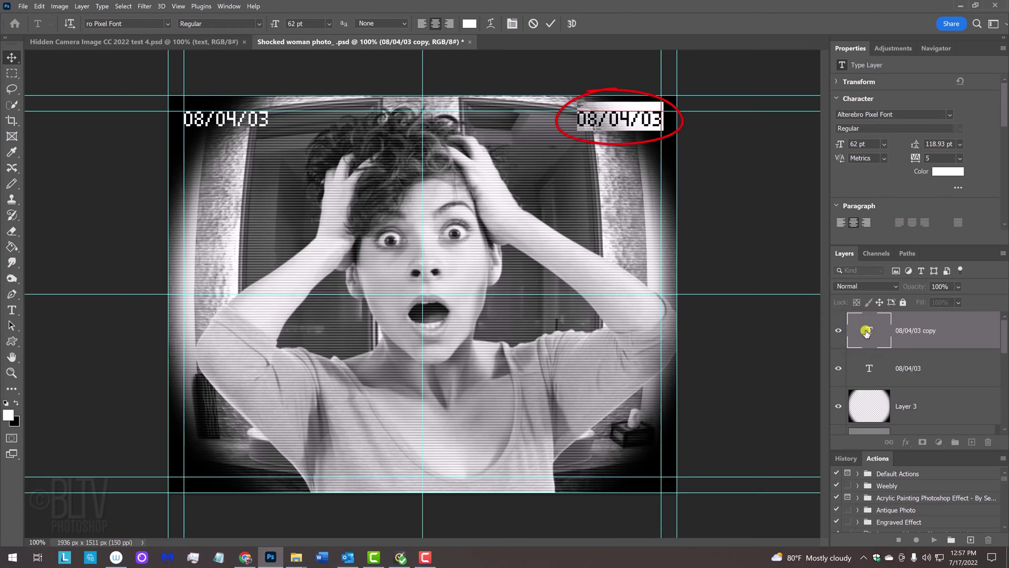
text(02:03 AM)
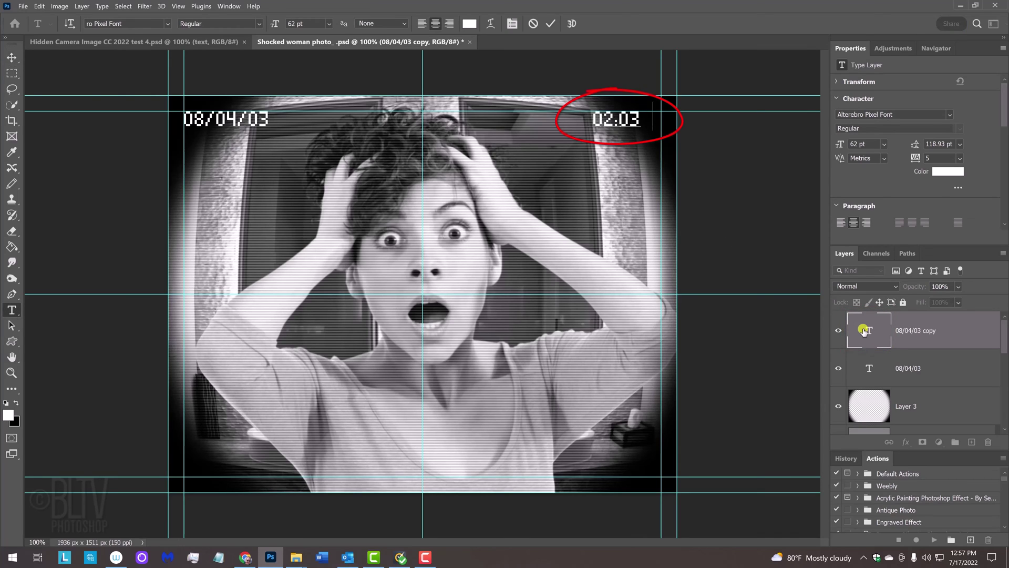
click(13, 57)
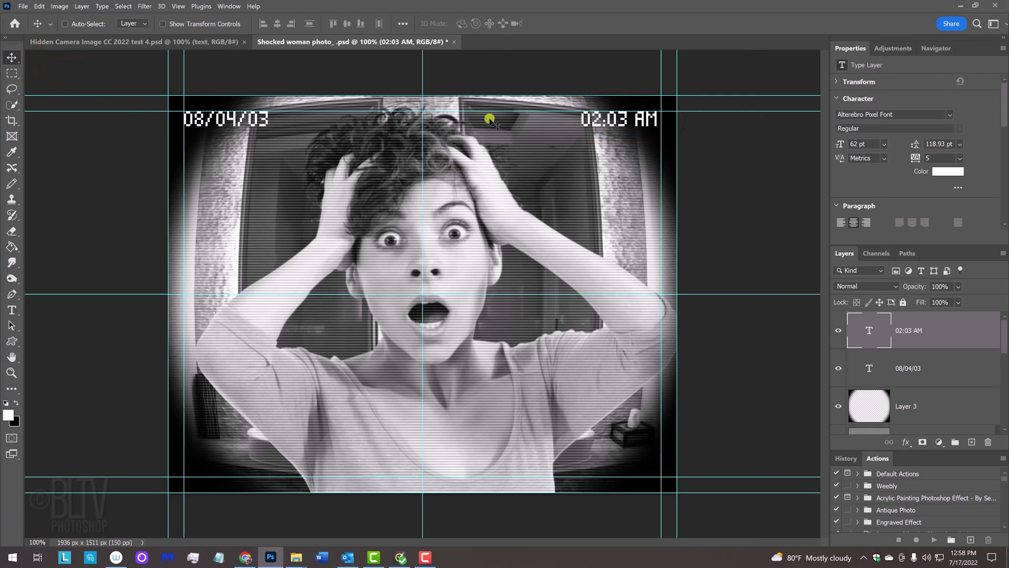
drag(608, 121, 613, 122)
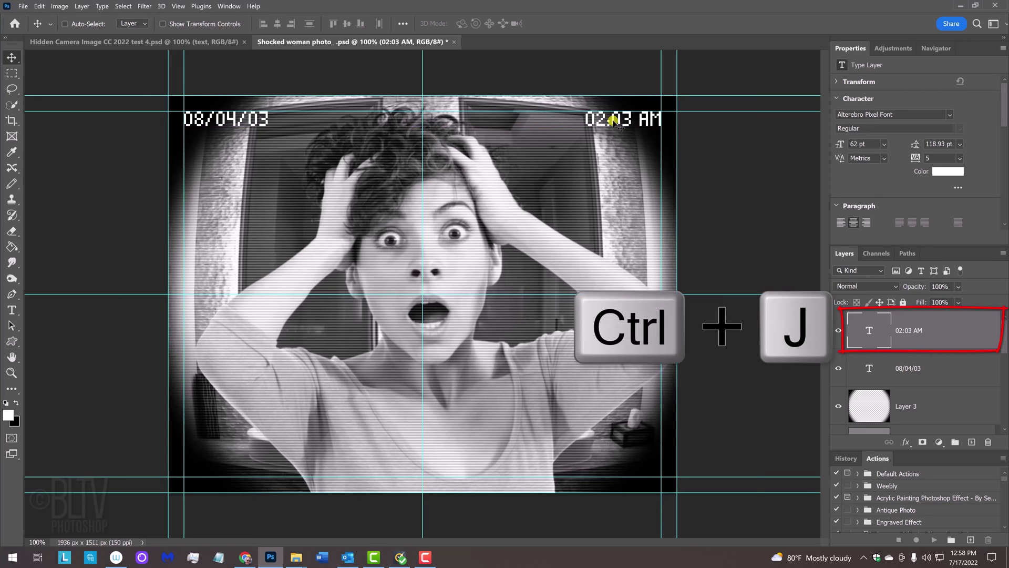
Duplicate the time, move it to the bottom right, and retype it '04:34:11:09'
key(ctrl+j)
drag(613, 122, 574, 470)
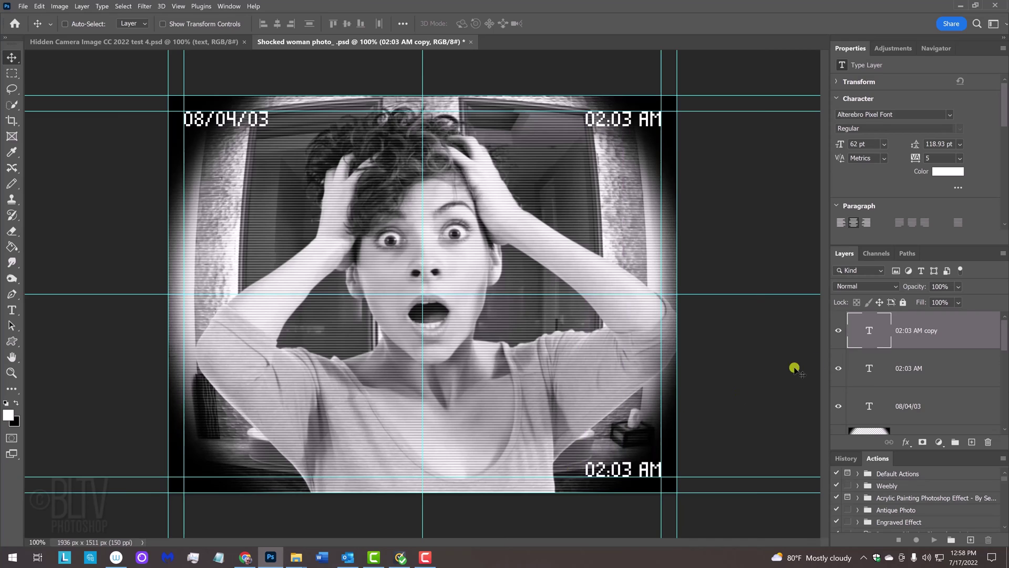
double_click(866, 331)
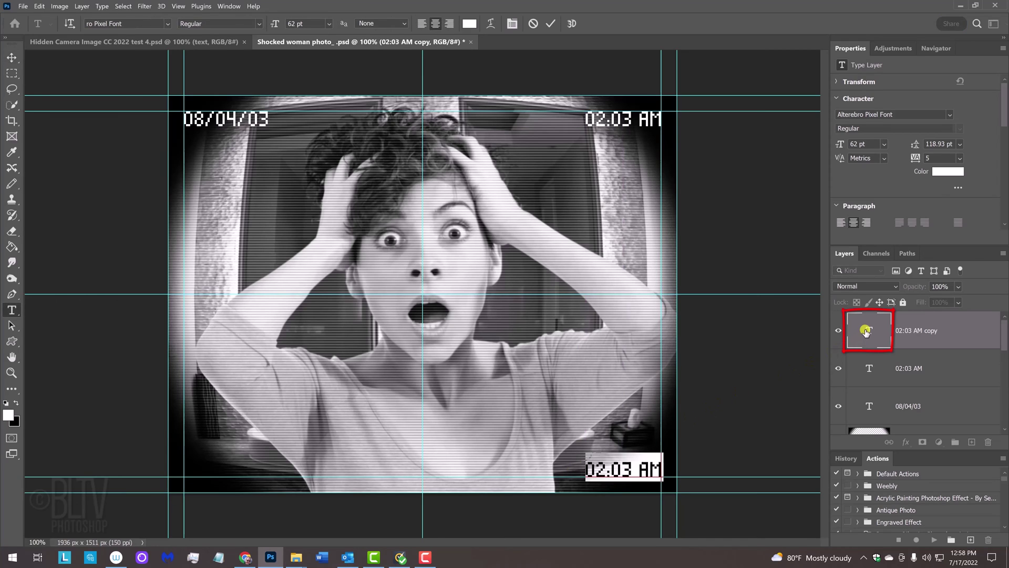
text(0)
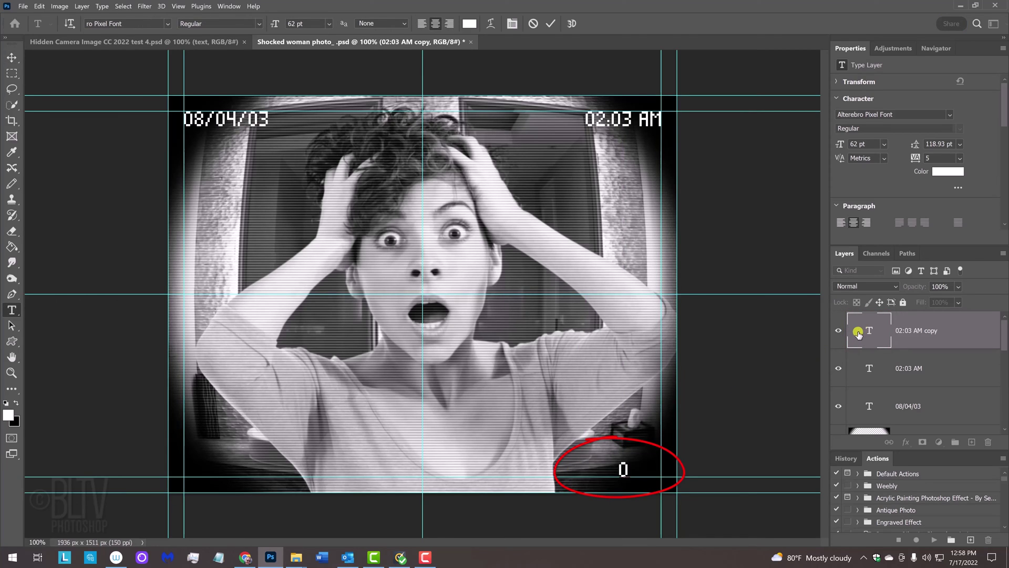
text(4:34:11:09)
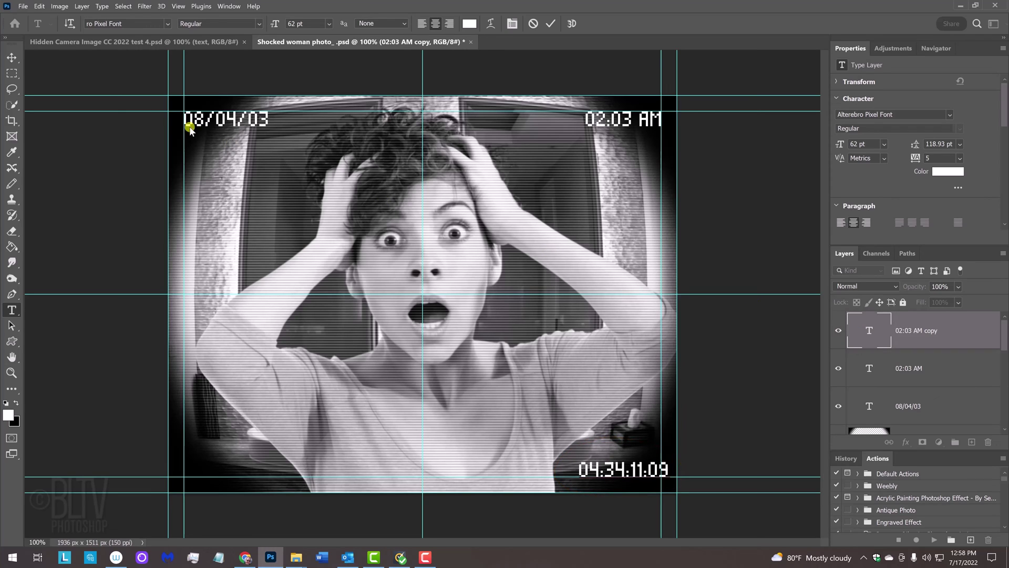
click(12, 56)
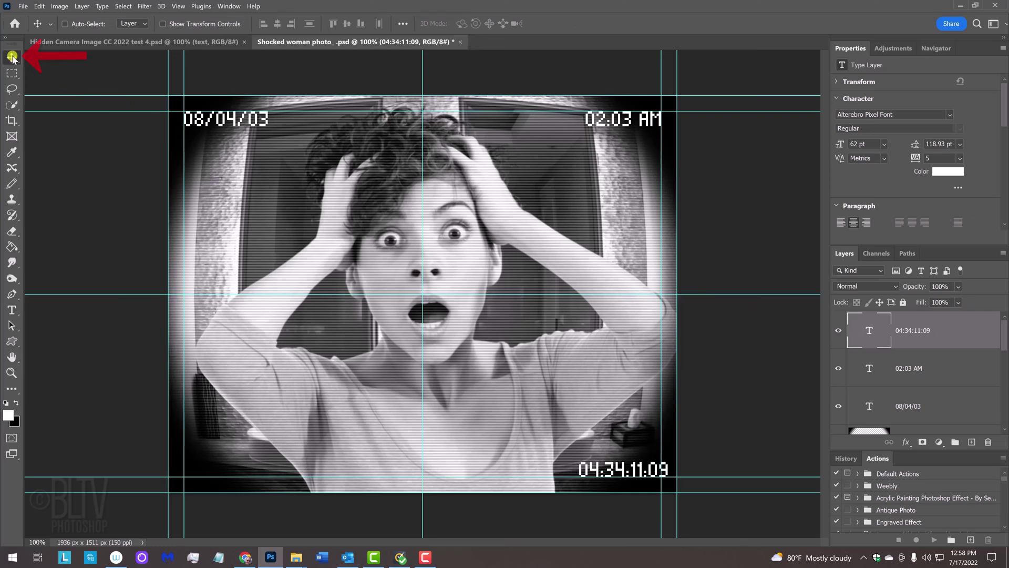
drag(632, 469, 625, 470)
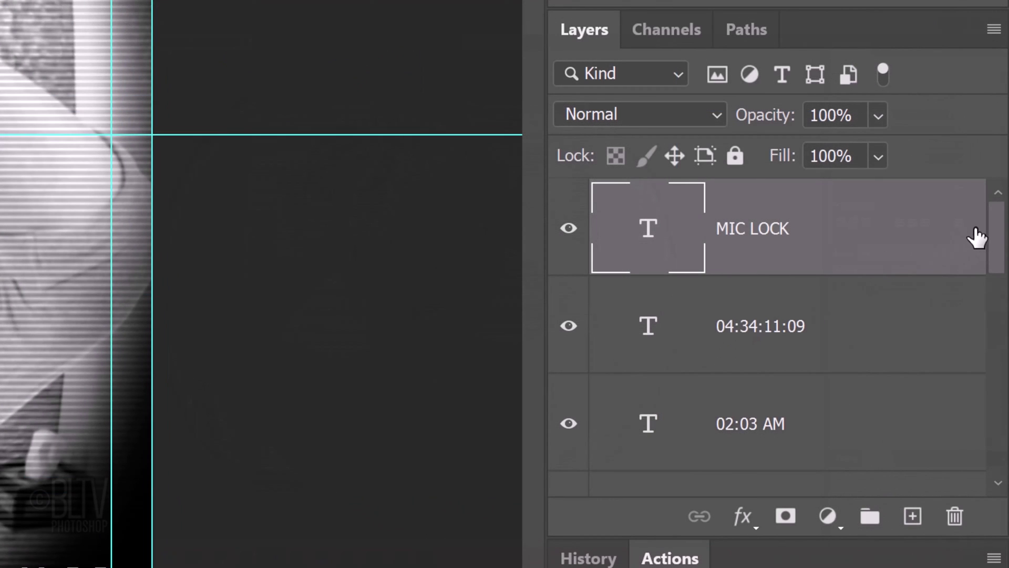
Select the date, time, timecode and MIC LOCK text layers and convert them into one smart object
scroll(988, 263, down, 3)
shift+click(818, 396)
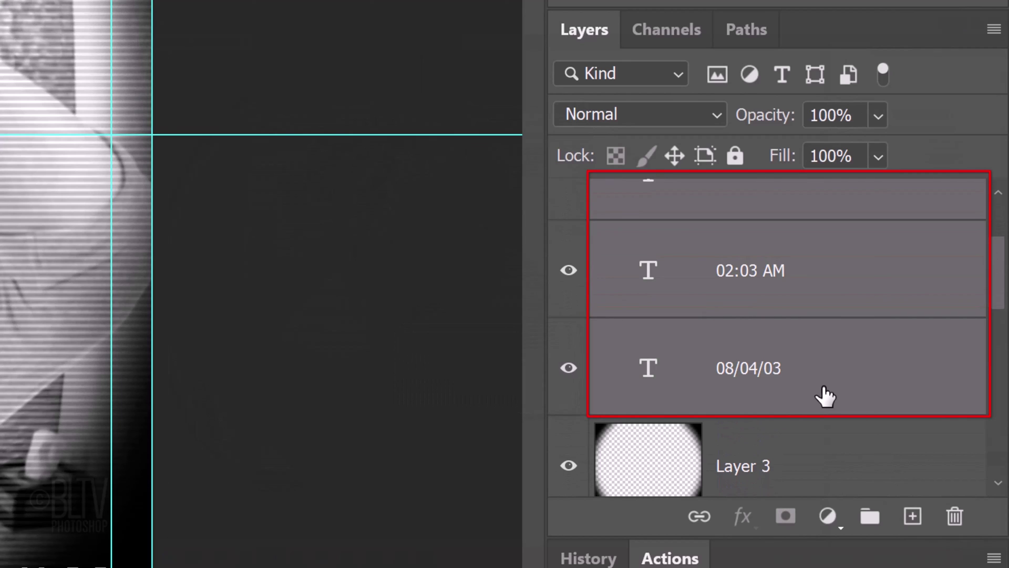
click(993, 30)
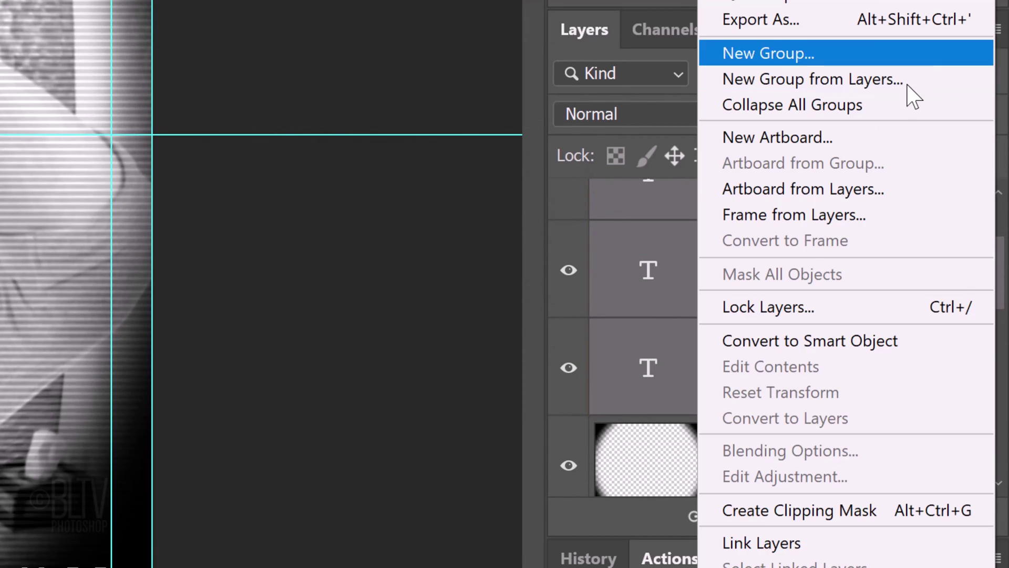
click(782, 344)
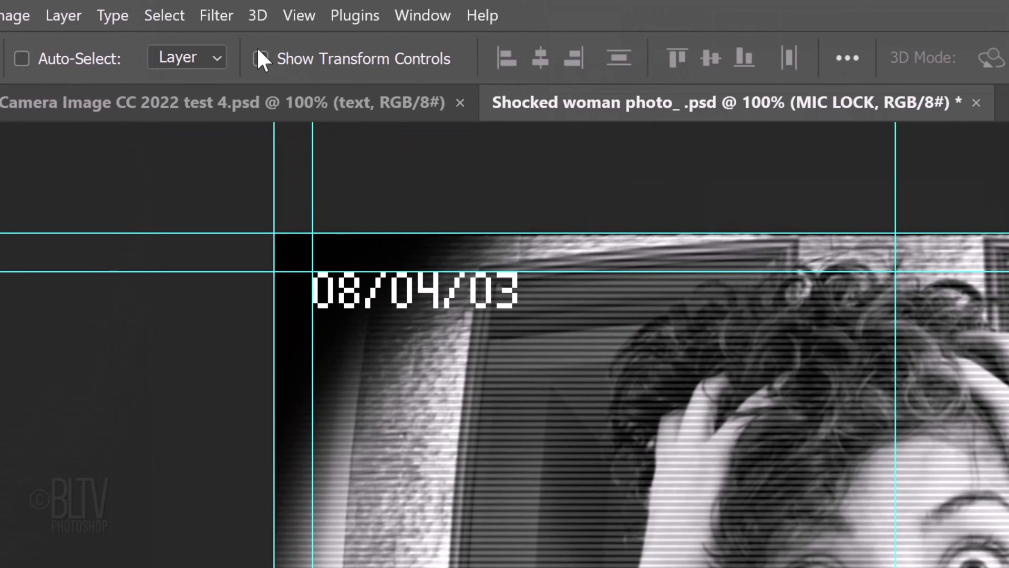
Soften the text smart object with a 1.0-pixel Gaussian Blur
click(216, 14)
mouse_move(229, 339)
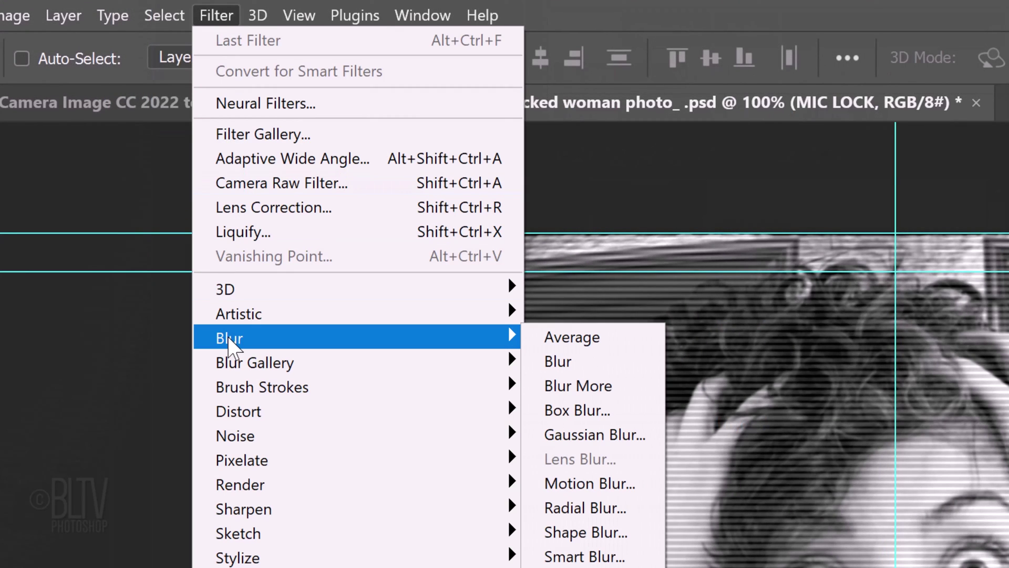
click(587, 436)
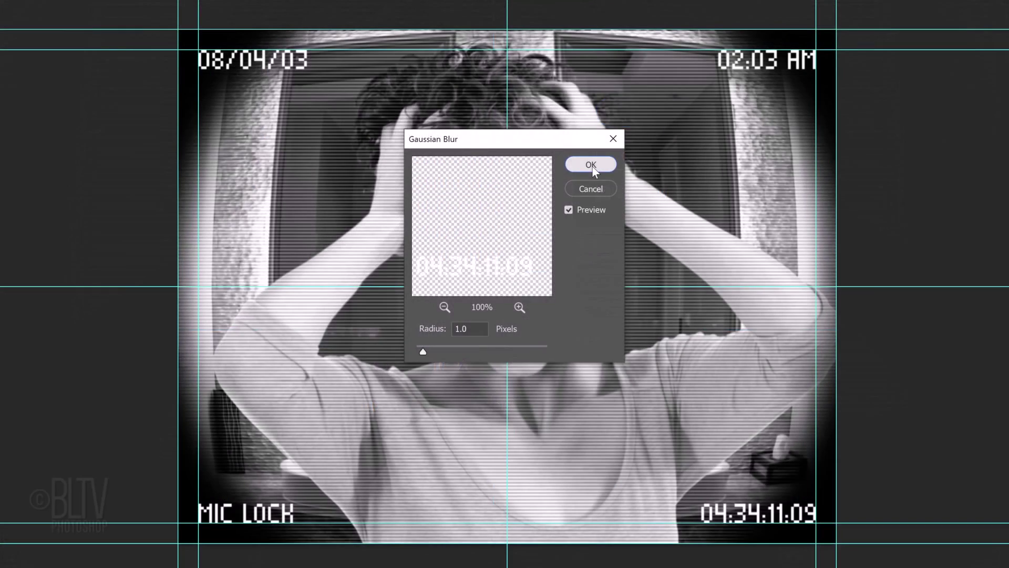
click(591, 165)
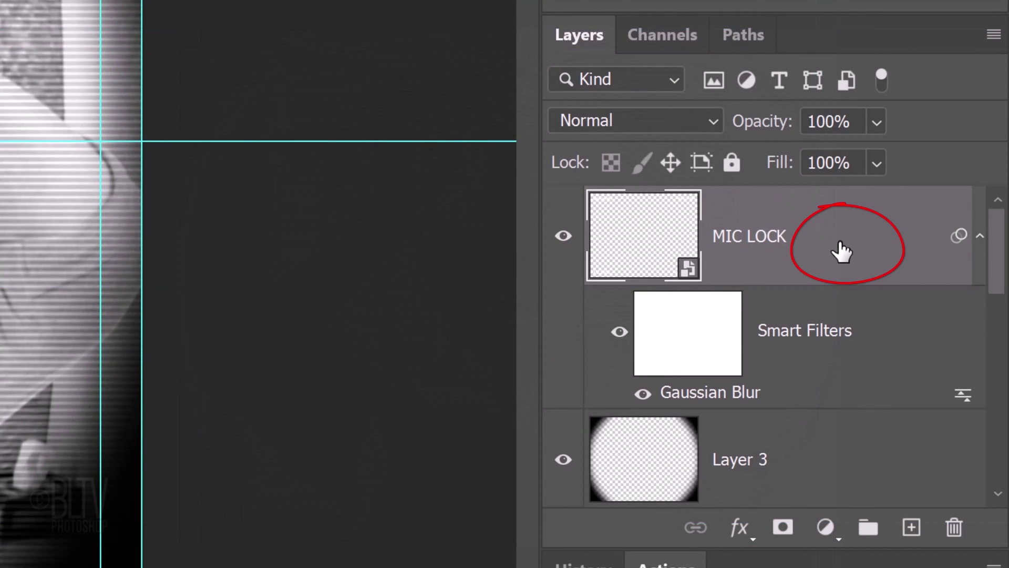
Add a black 4 px Outside Stroke layer style to the MIC LOCK smart object
double_click(841, 251)
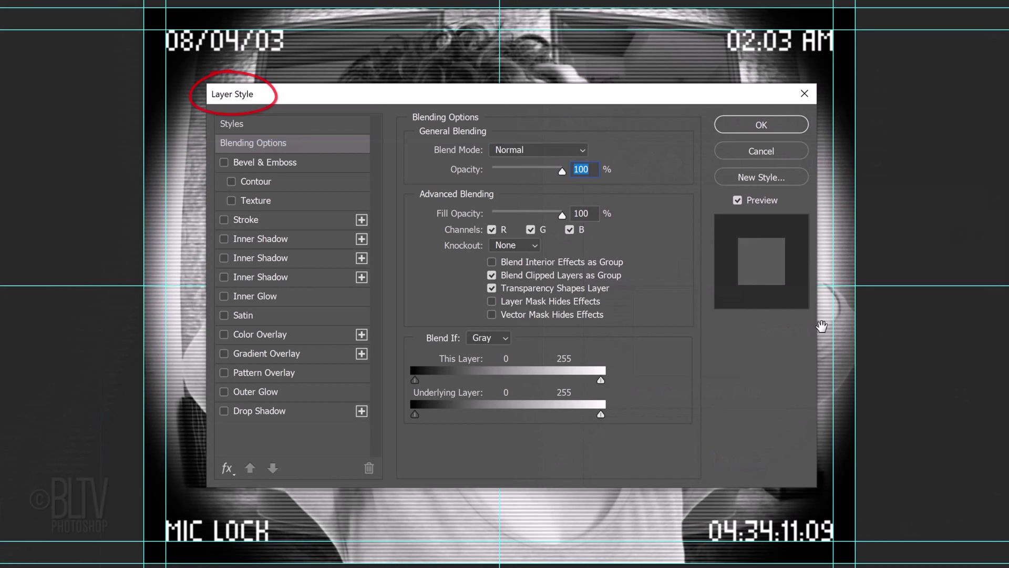
click(242, 219)
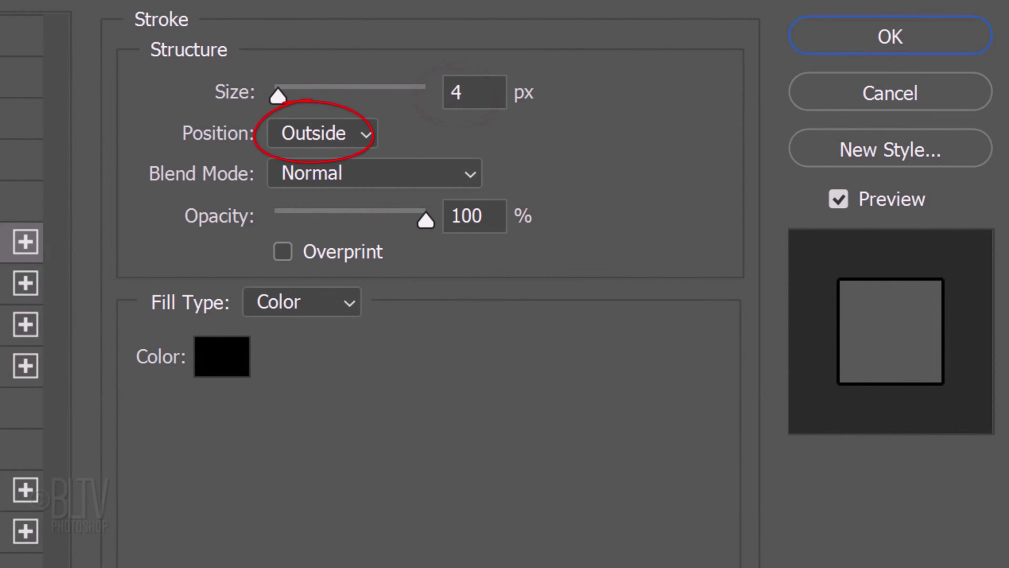
click(892, 40)
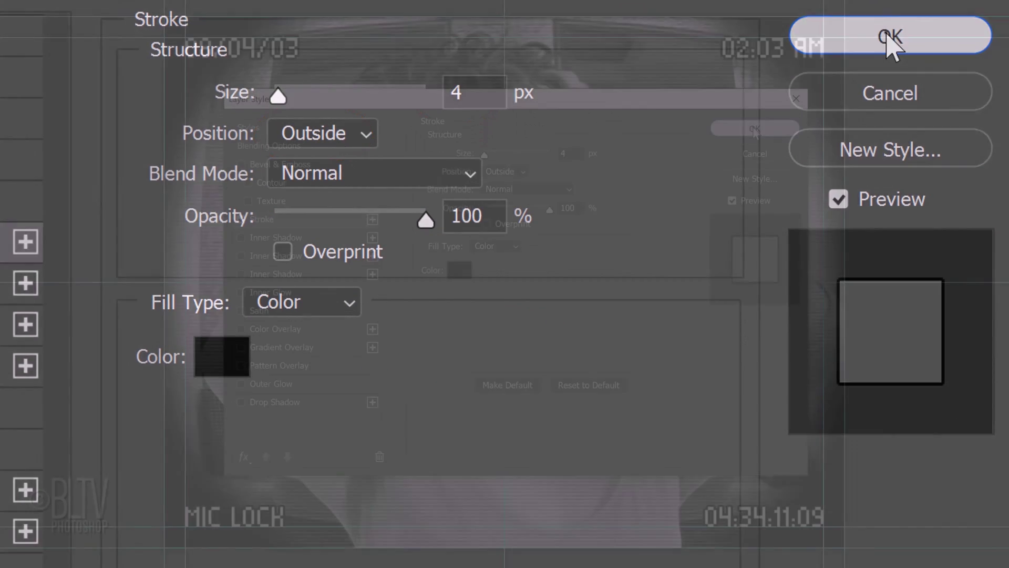